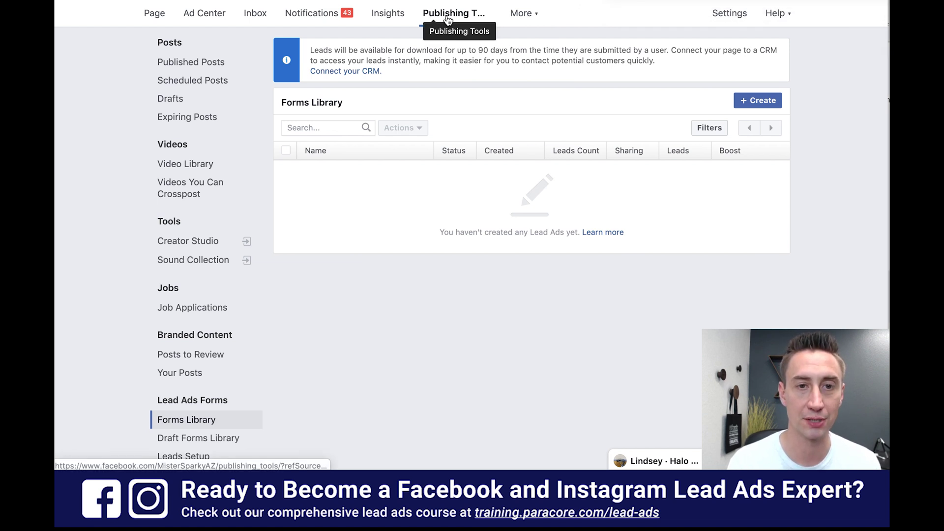
# - Open Leads Setup under Lead Ads Forms to reach the CRM connection page
pyautogui.scroll(-3, 217, 93)
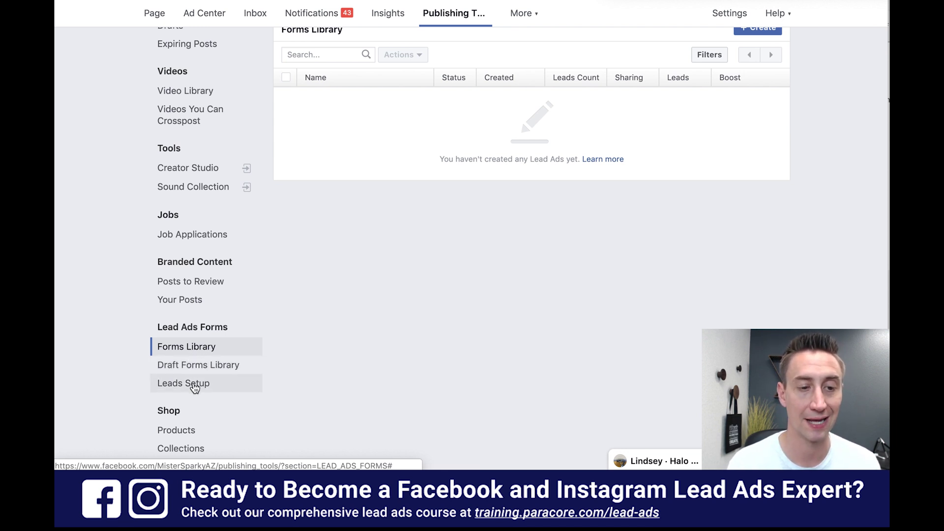
pyautogui.click(194, 388)
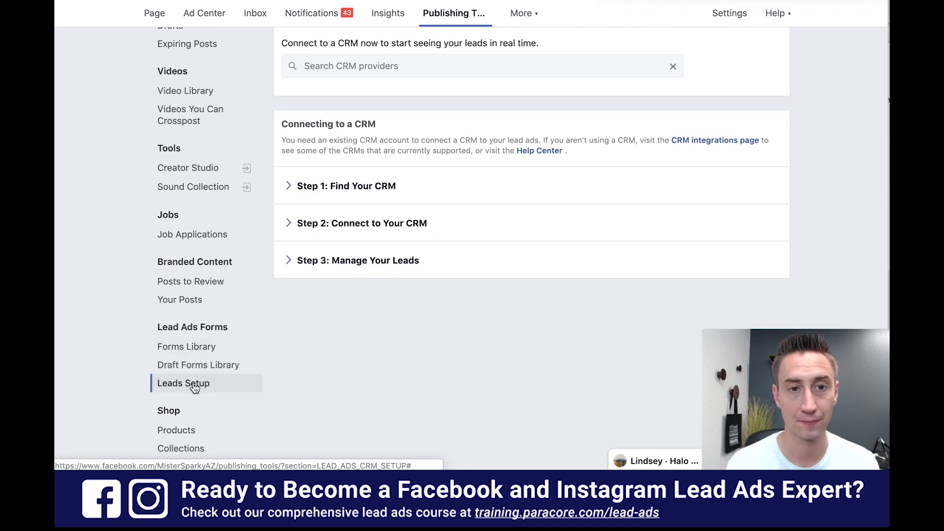
pyautogui.scroll(3, 388, 367)
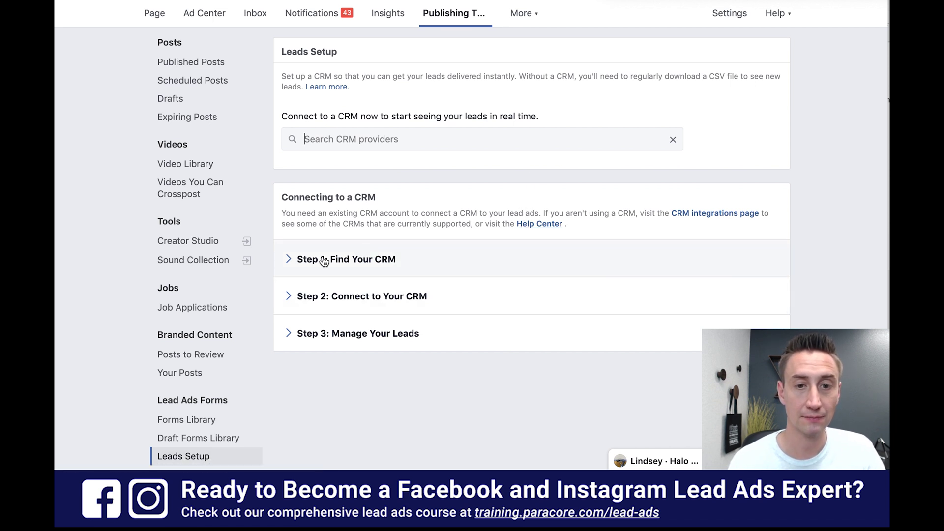
# - Toggle Step 1: Find Your CRM closed, then expand Step 2: Connect to Your CRM's connection options
pyautogui.click(287, 260)
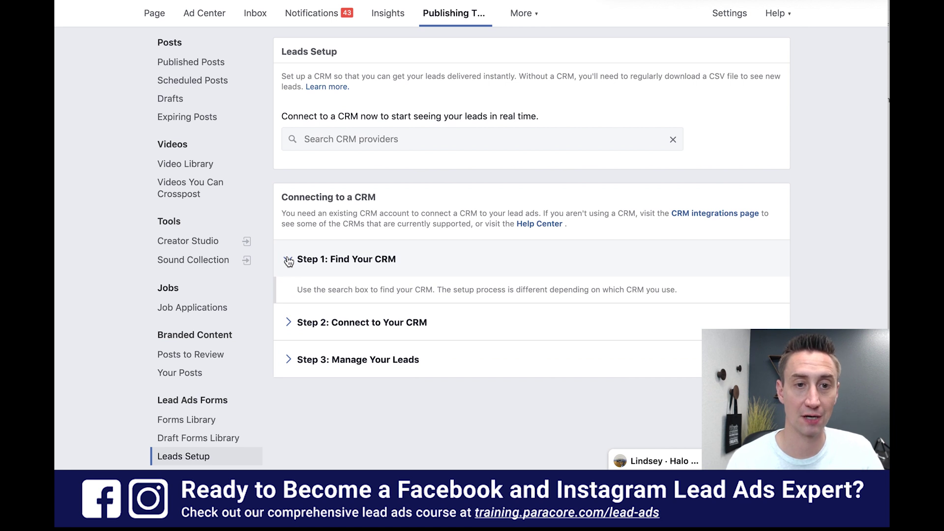
pyautogui.click(288, 260)
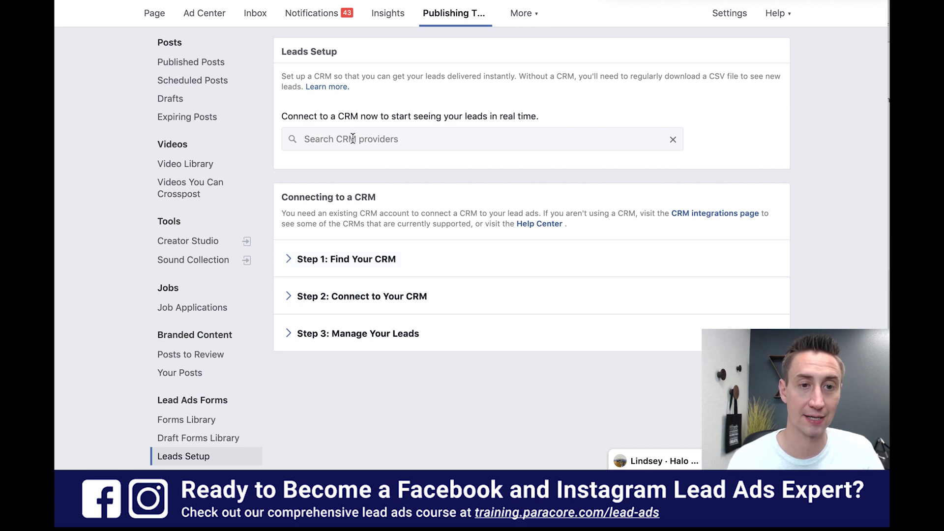
pyautogui.click(289, 297)
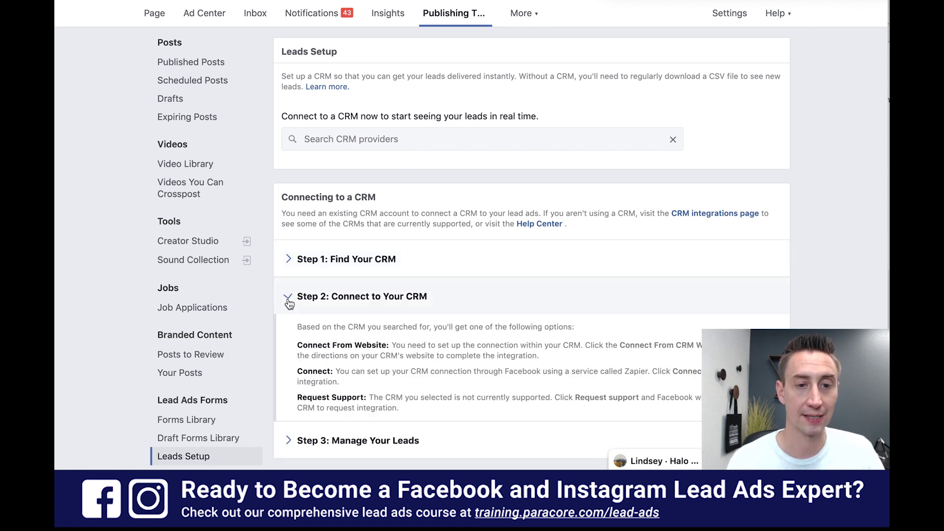
pyautogui.scroll(-2, 474, 333)
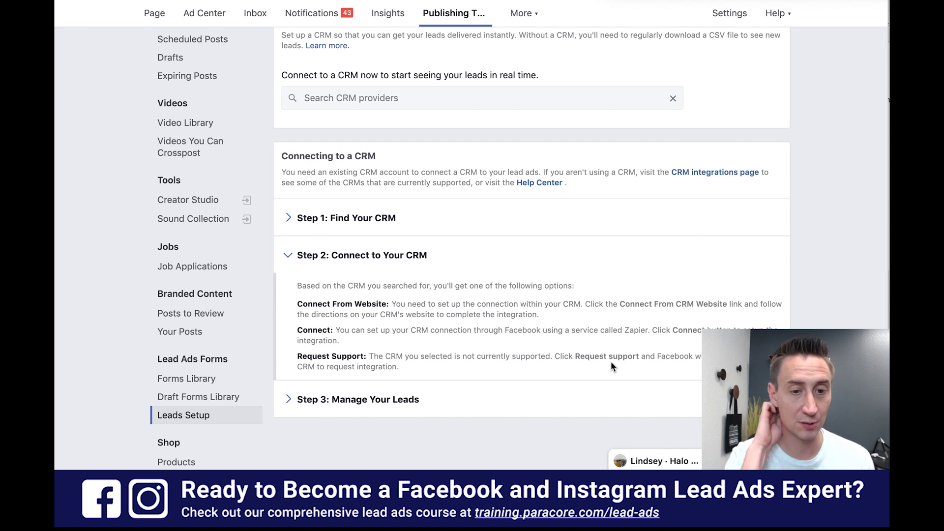
# - Read the Step 3: Manage Your Leads notes, then collapse Steps 3 and 2
pyautogui.click(289, 406)
pyautogui.scroll(-3, 447, 323)
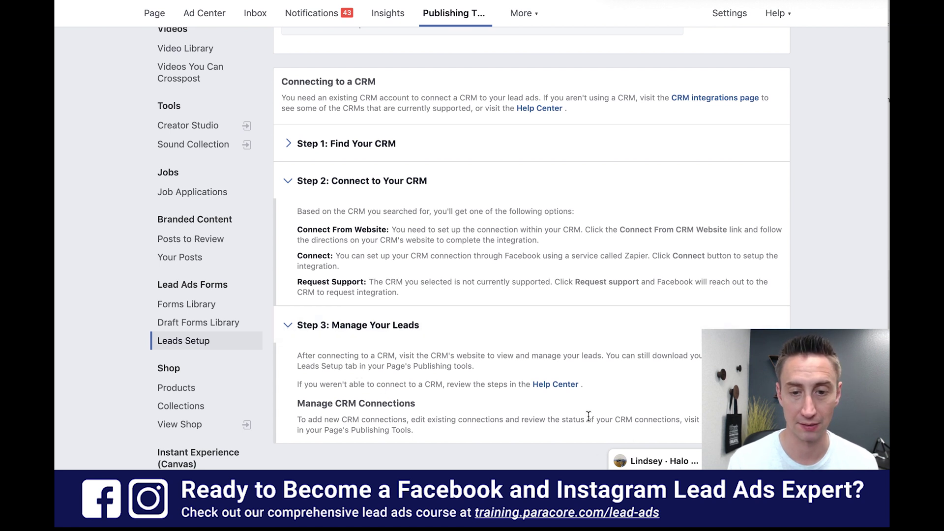
pyautogui.click(288, 325)
pyautogui.click(288, 181)
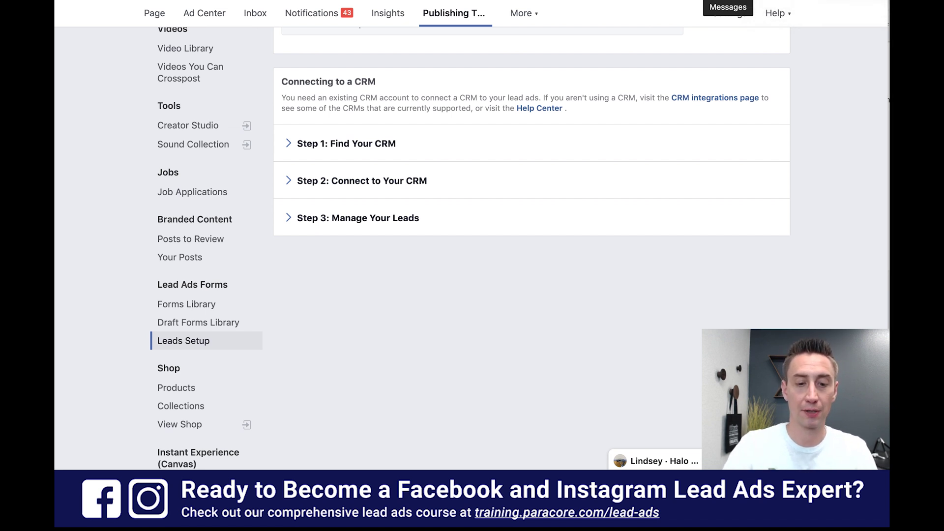
pyautogui.press('super+t')
pyautogui.write('zapier.')
pyautogui.press('Return')
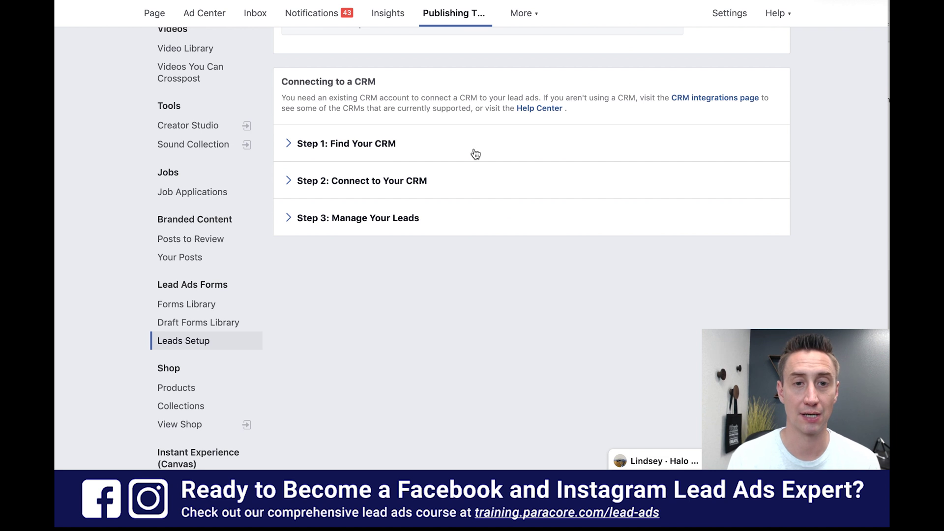
# - Search the CRM providers list for 'zapier'
pyautogui.scroll(2, 472, 151)
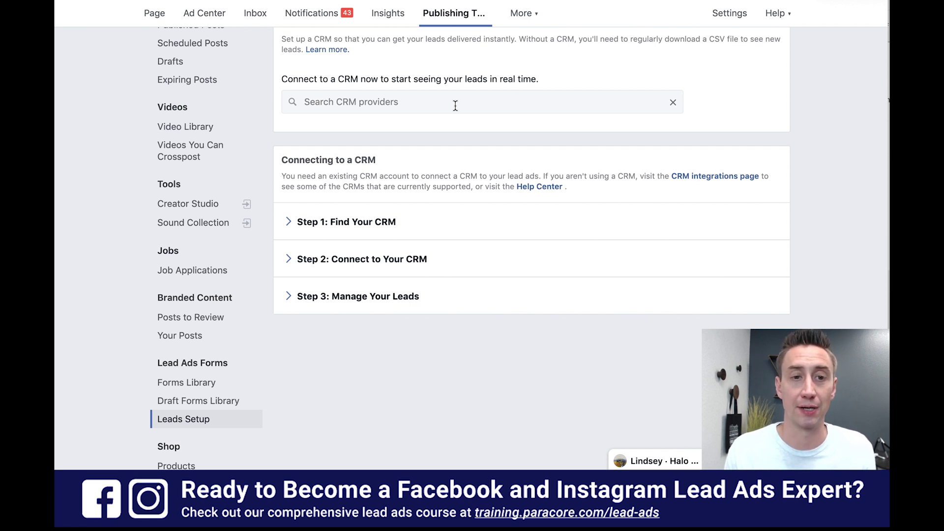
pyautogui.click(456, 106)
pyautogui.write('zap')
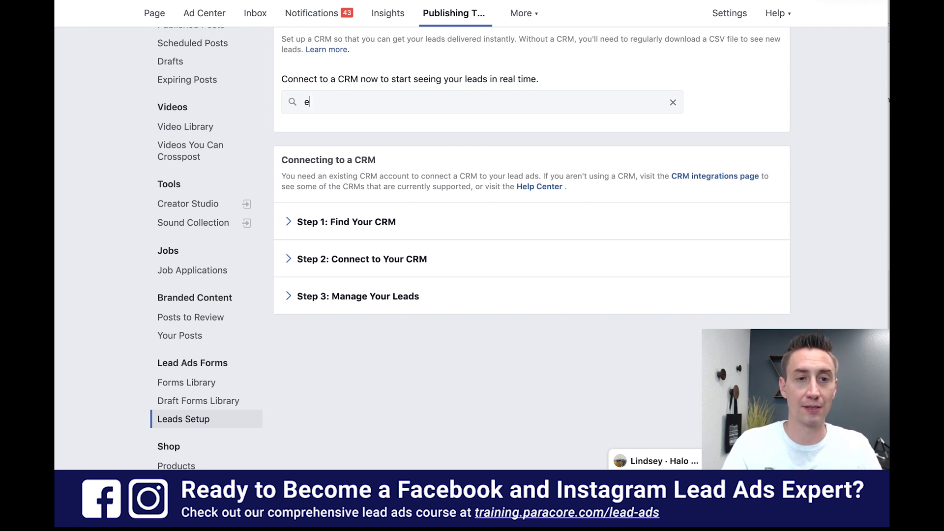
pyautogui.write('ier')
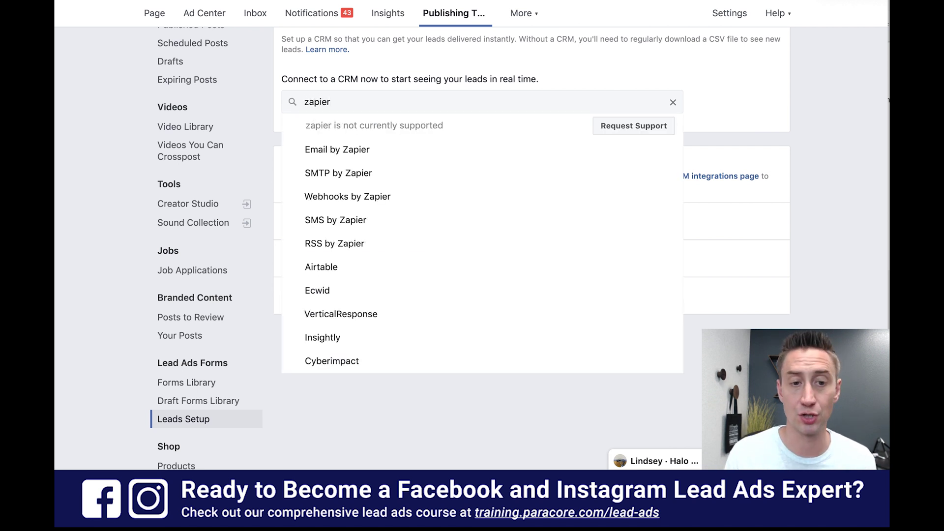
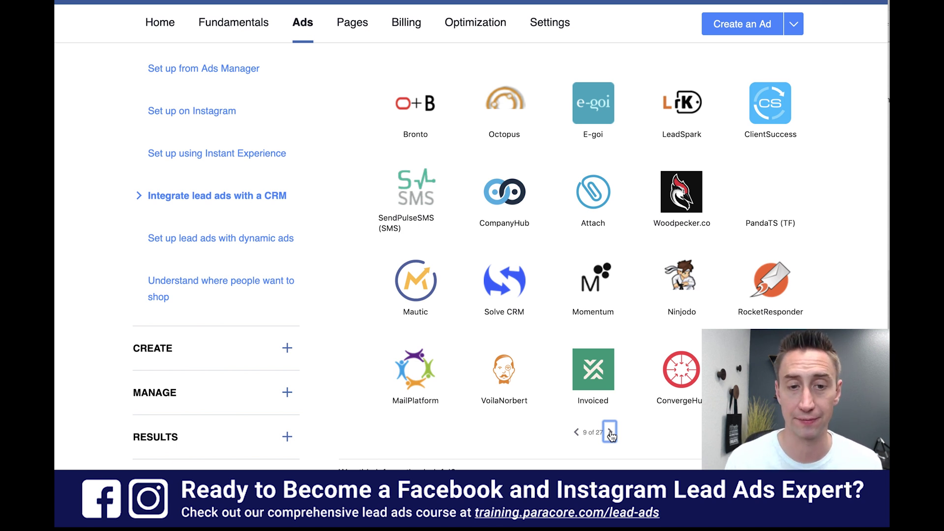
# - Page forward through the lead ads CRM integrations list to page 11 of 27
pyautogui.click(610, 432)
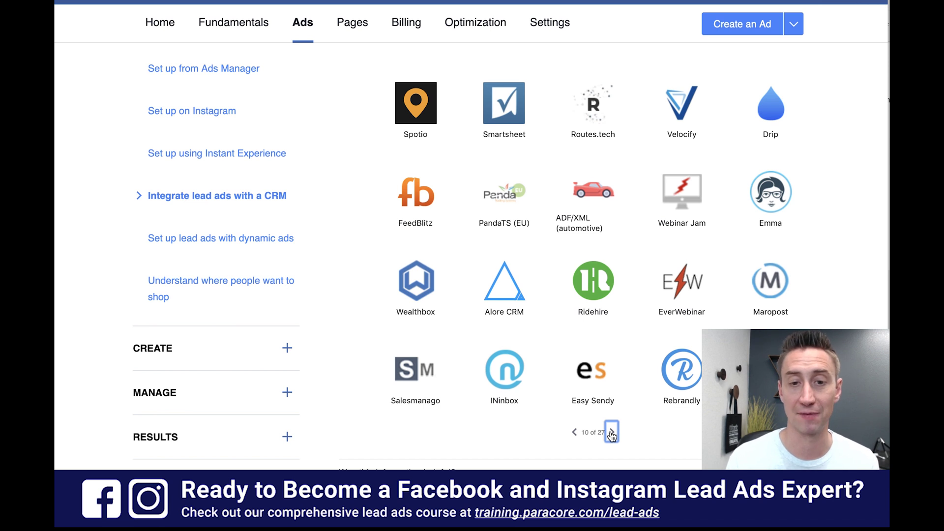
pyautogui.click(611, 433)
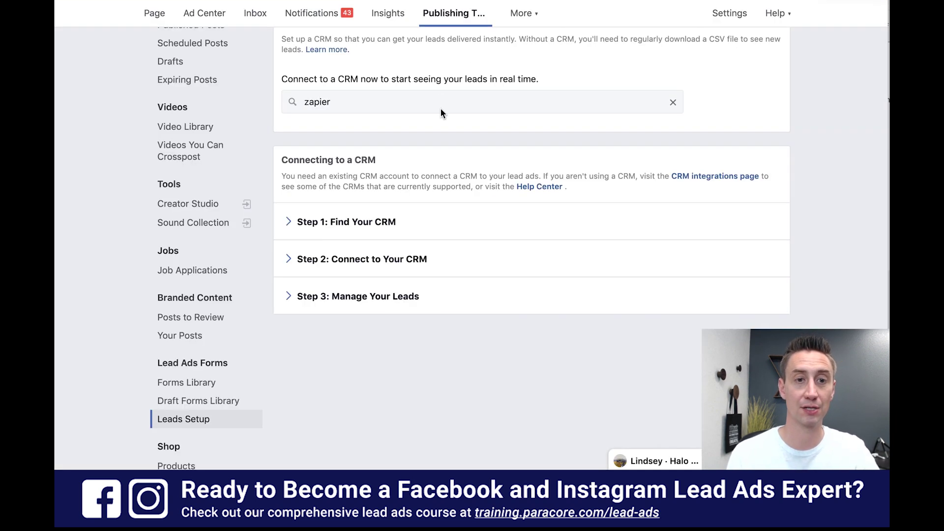
# - Try ZohoCRM as the CRM provider, then remove that choice
pyautogui.doubleClick(438, 101)
pyautogui.write('zoho')
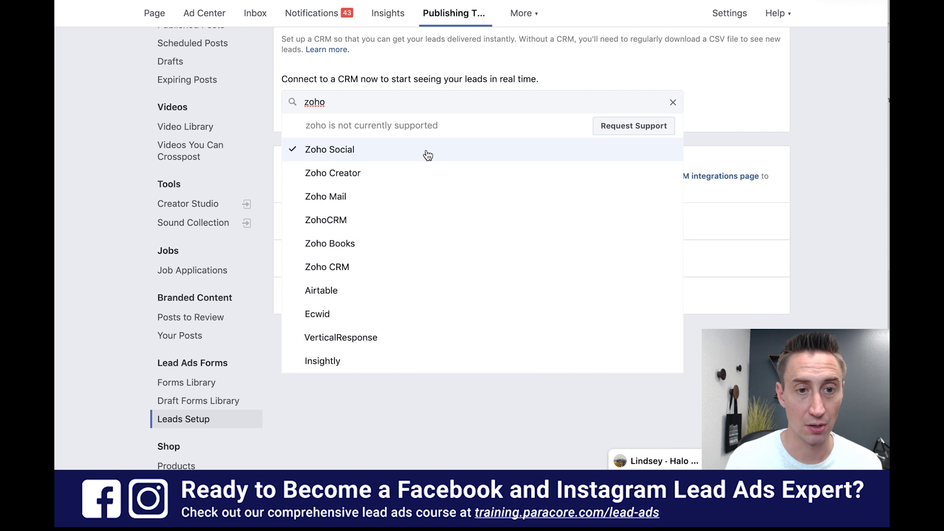
pyautogui.click(427, 220)
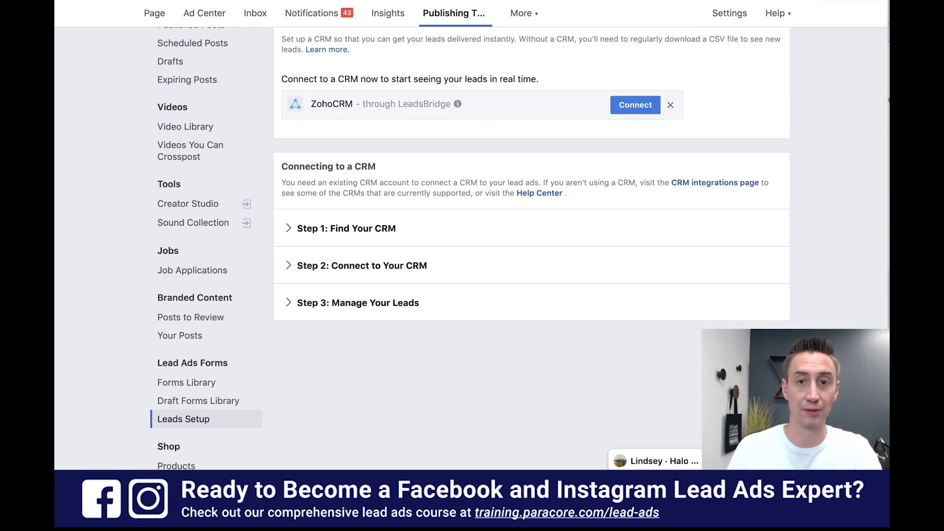
pyautogui.click(671, 107)
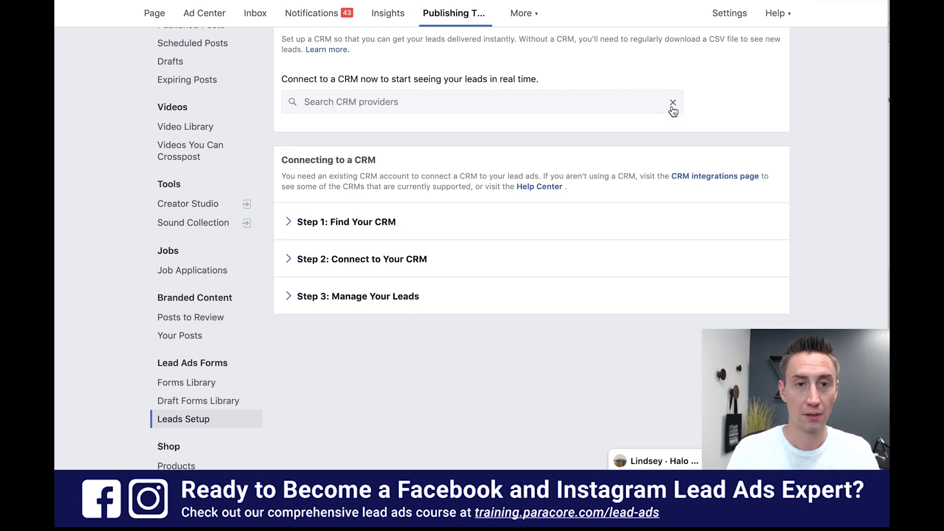
# - Try Nutshell CRM, remove it, and choose Google Drive instead
pyautogui.click(509, 98)
pyautogui.write('nuts')
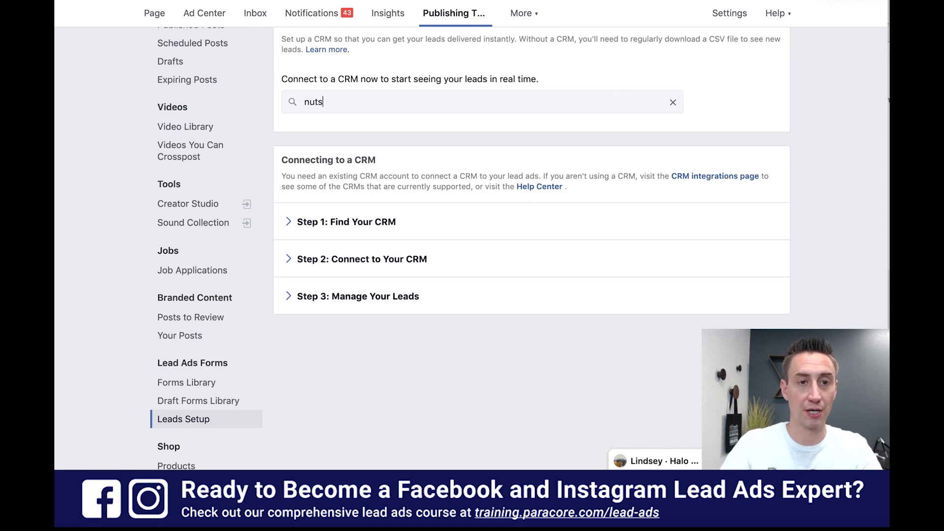
pyautogui.write('hell')
pyautogui.click(493, 124)
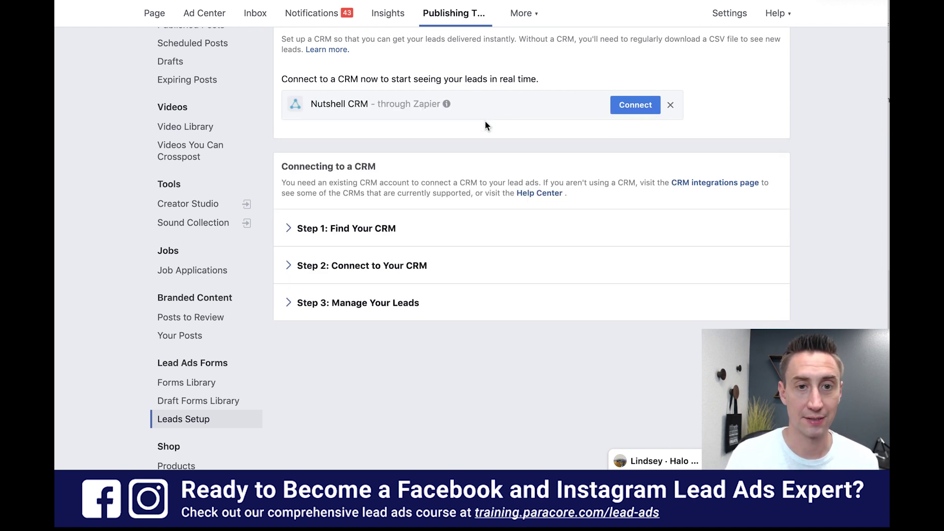
pyautogui.click(669, 106)
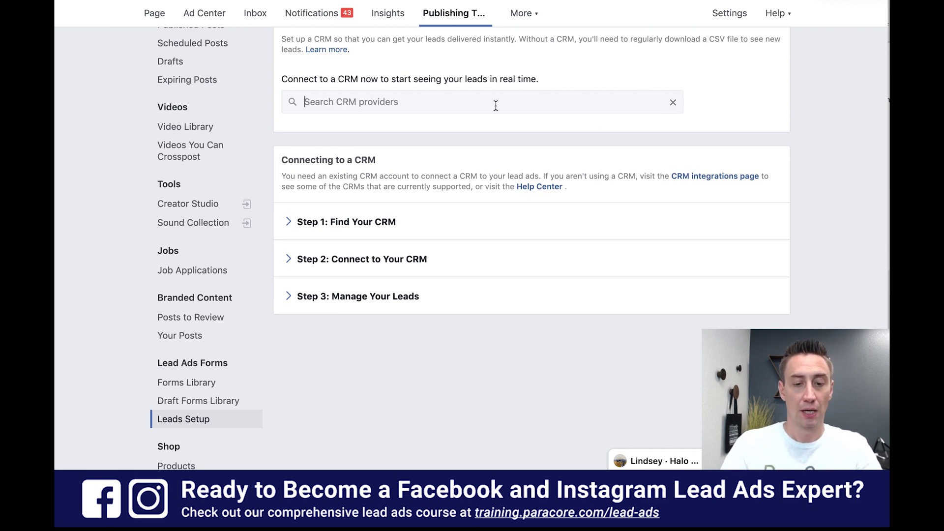
pyautogui.write('drive')
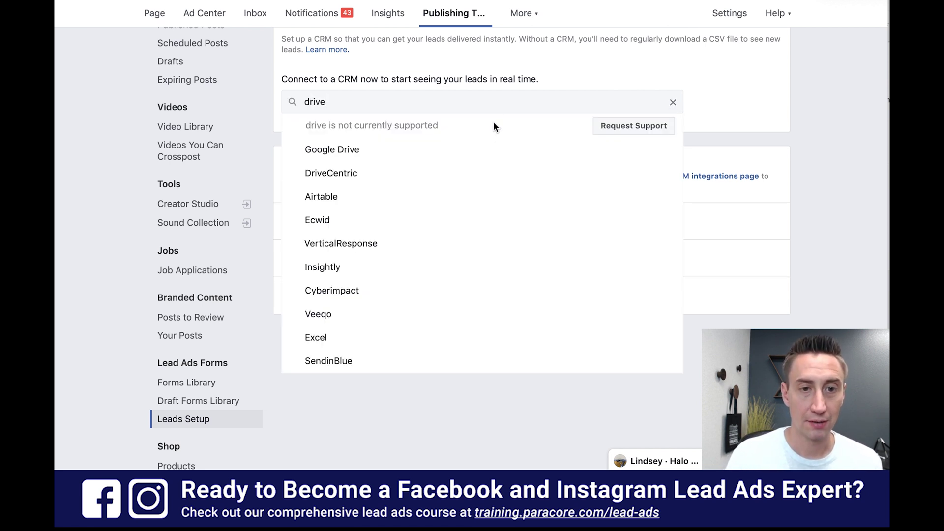
pyautogui.click(490, 152)
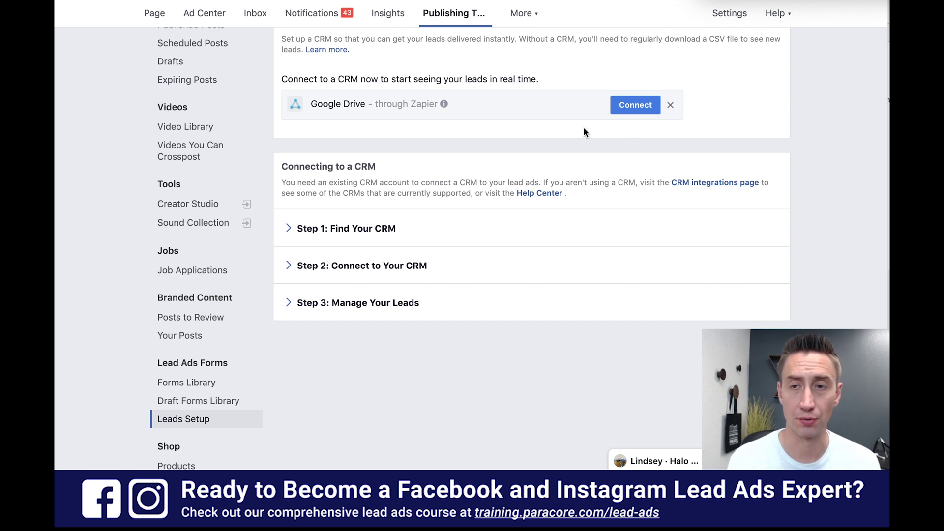
# - Replace Google Drive with Email by Zapier and start connecting it to lead ads
pyautogui.click(669, 105)
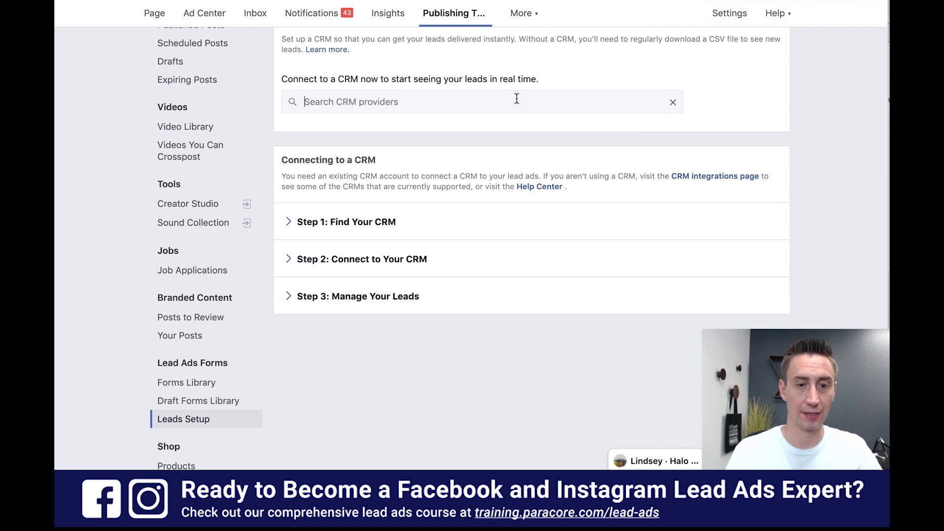
pyautogui.click(516, 99)
pyautogui.write('zapier')
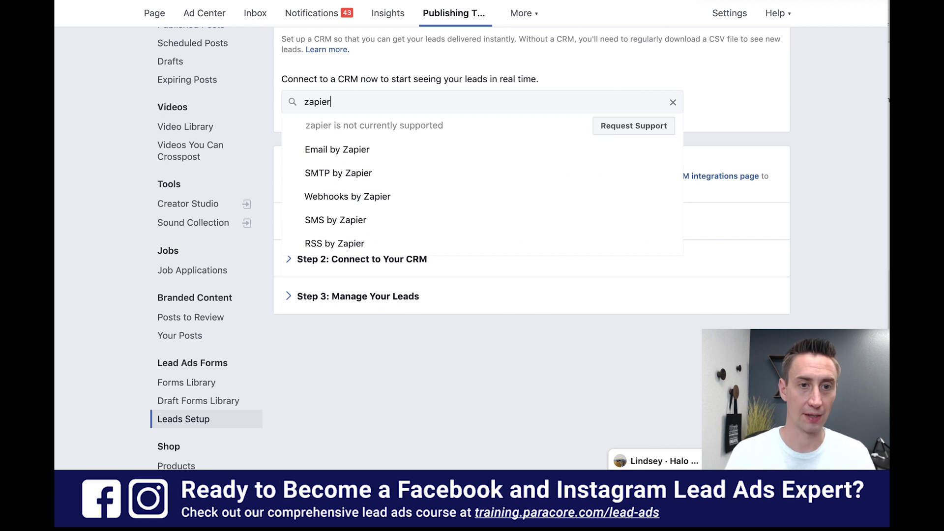
pyautogui.click(359, 157)
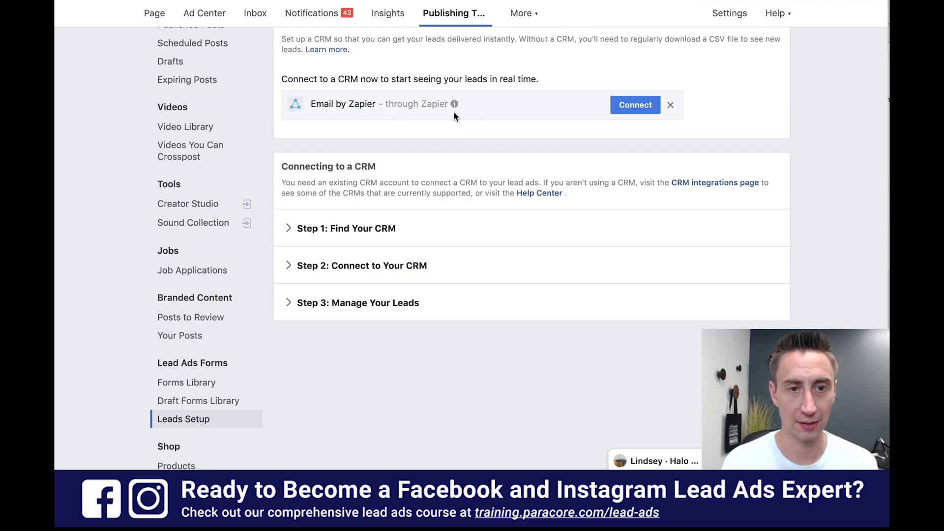
pyautogui.click(617, 108)
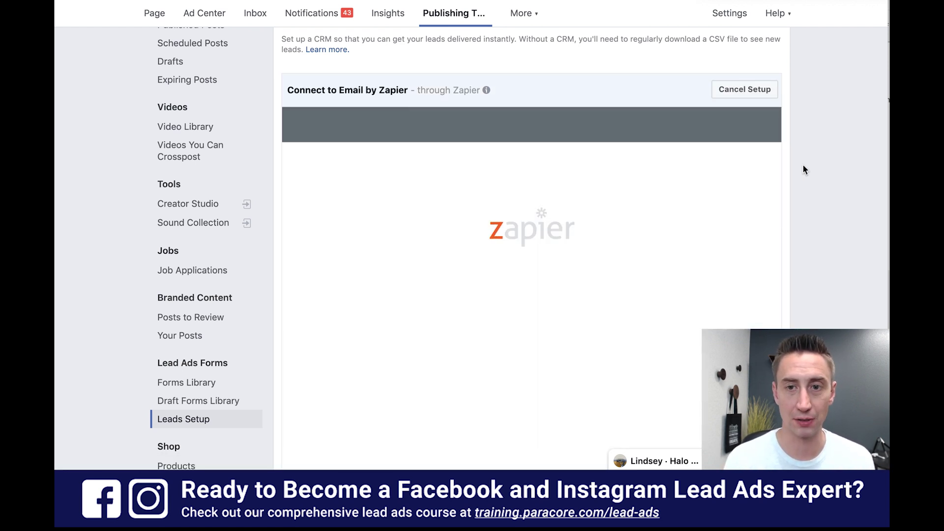
pyautogui.scroll(-1, 804, 170)
pyautogui.scroll(-1, 803, 166)
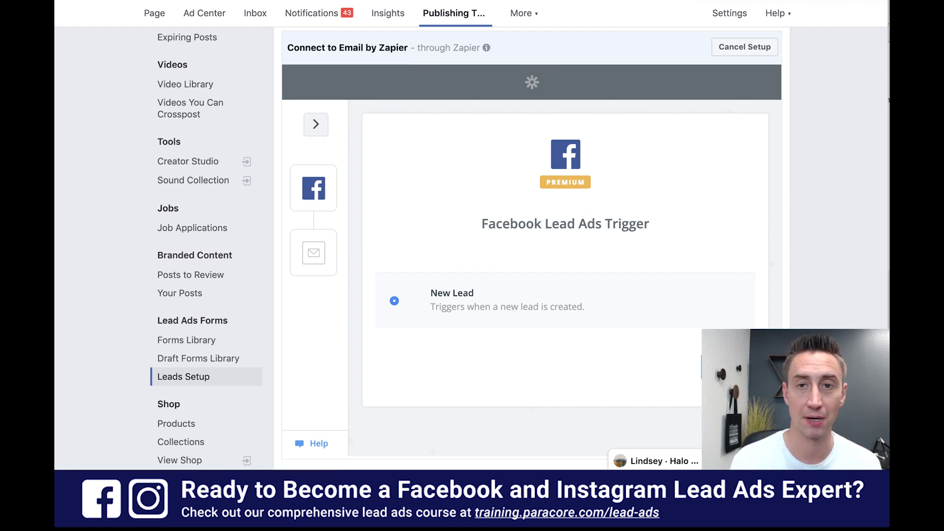
# - In a new tab, Google 'zapier premium' and open the Premium Features help article
pyautogui.hotkey('ctrl', 't')
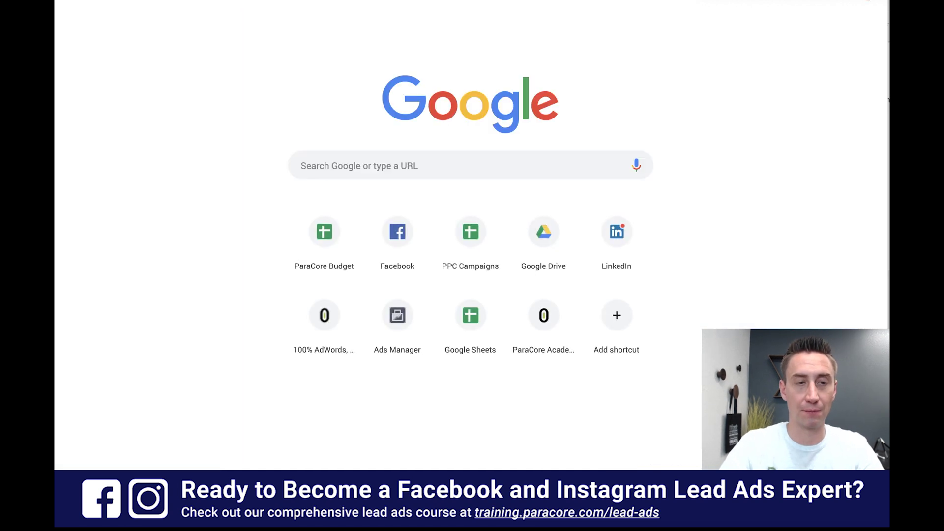
pyautogui.write('zapier premium')
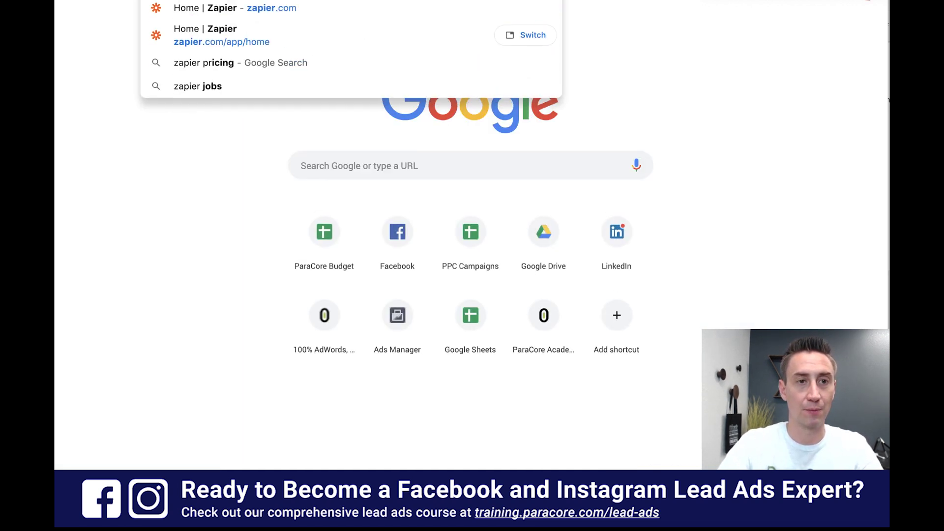
pyautogui.press('Return')
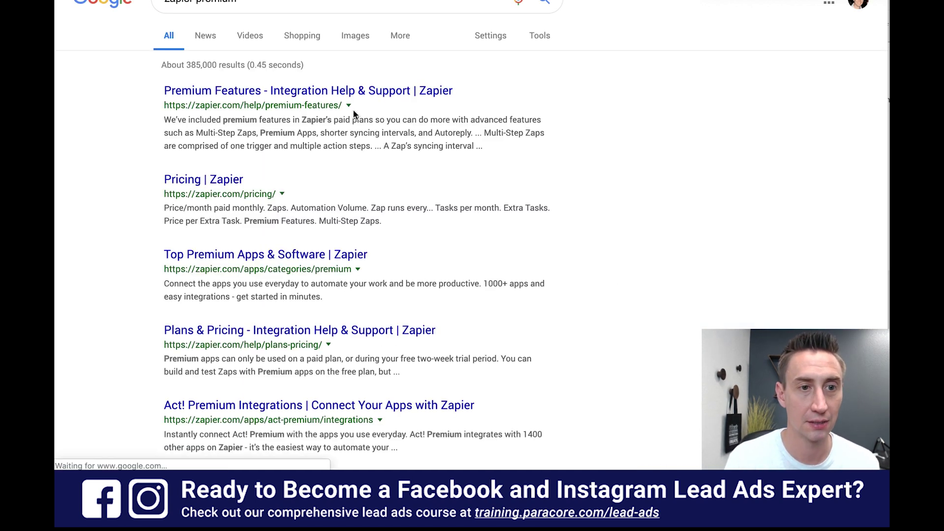
pyautogui.click(319, 97)
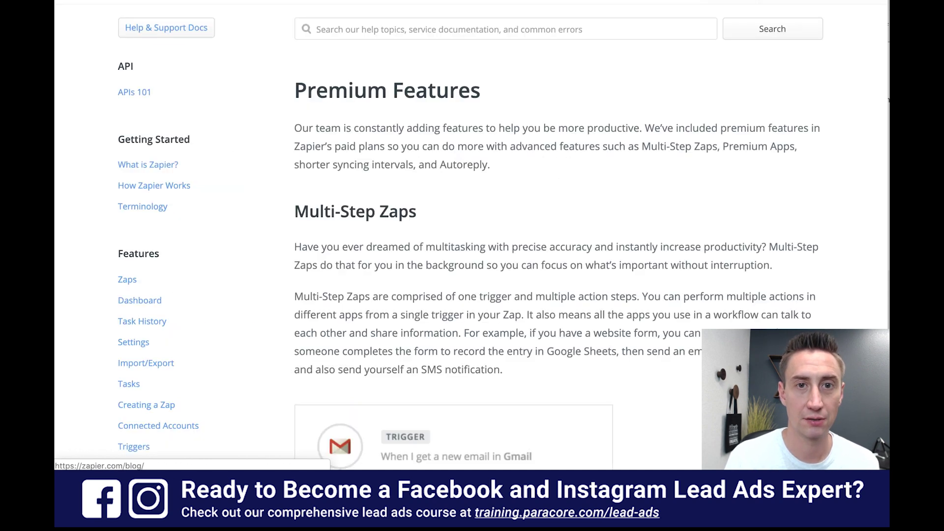
pyautogui.scroll(-5, 531, 197)
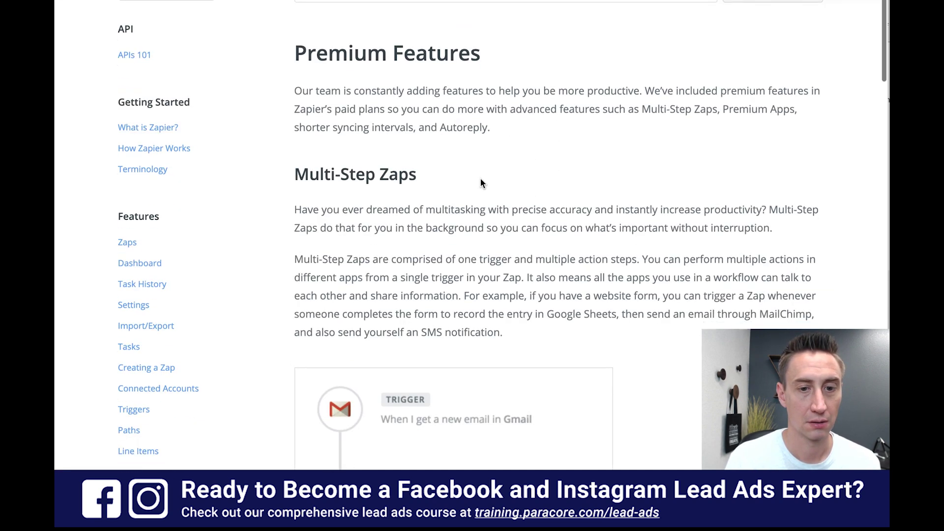
pyautogui.scroll(5, 480, 180)
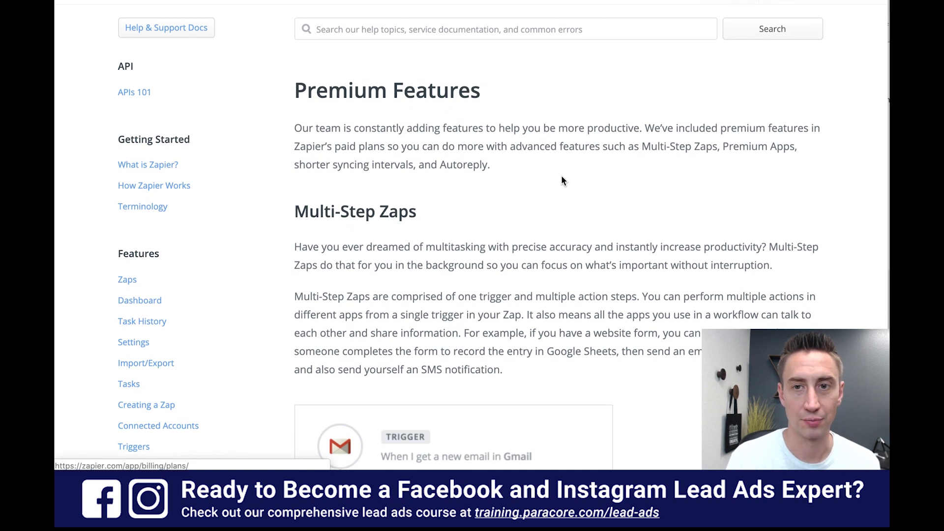
# - In a private window, search 'zapier premium' and open the Pricing | Zapier page
pyautogui.hotkey('ctrl', 'shift', 'n')
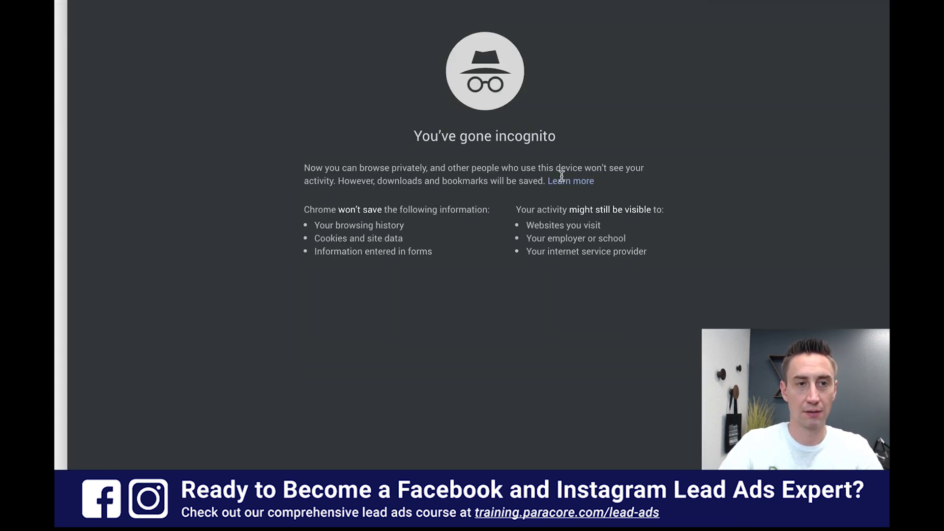
pyautogui.write('zapier premium')
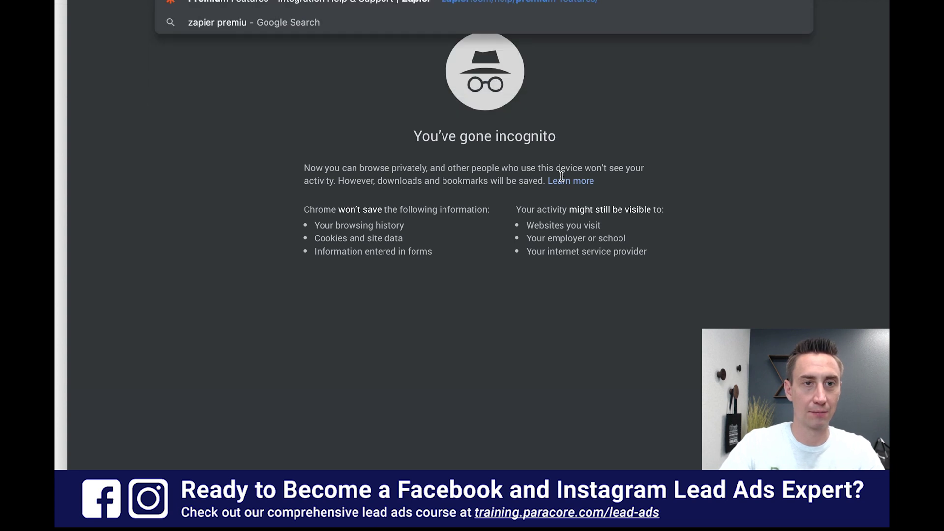
pyautogui.press('Return')
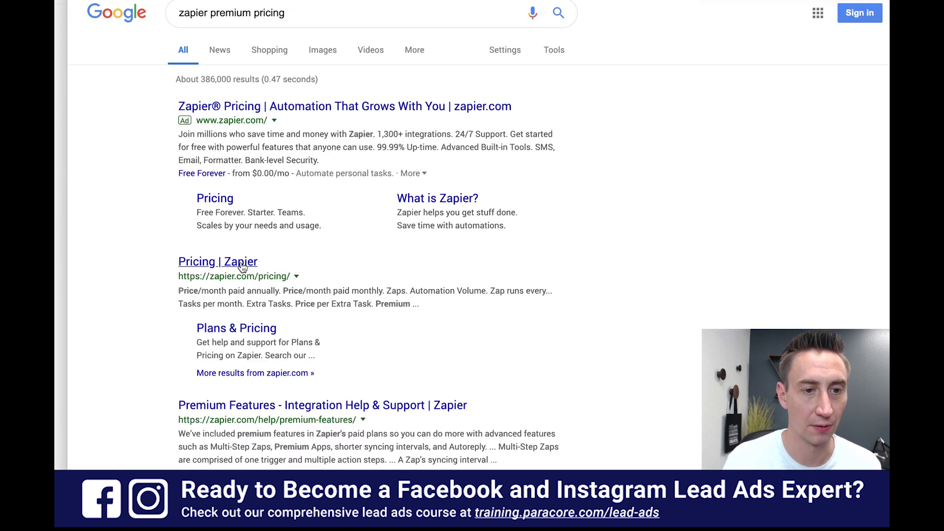
pyautogui.click(241, 266)
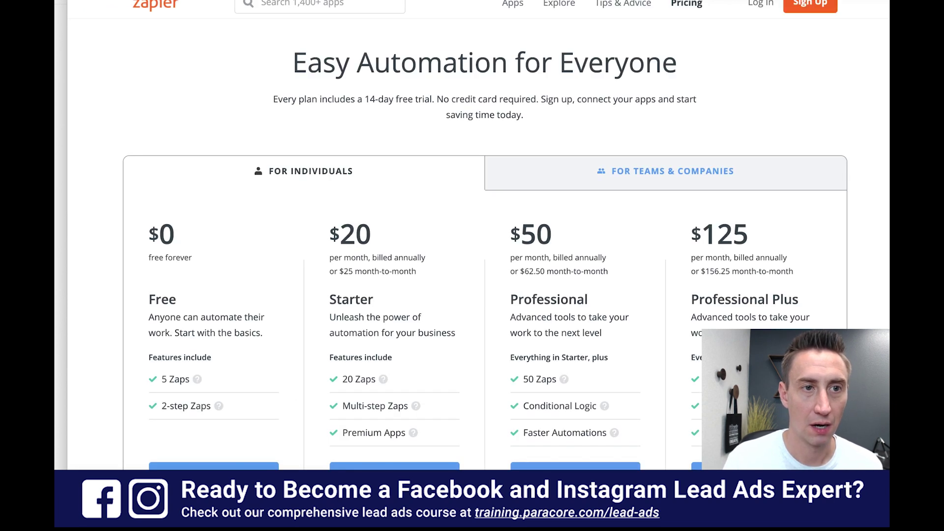
pyautogui.scroll(-3, 448, 229)
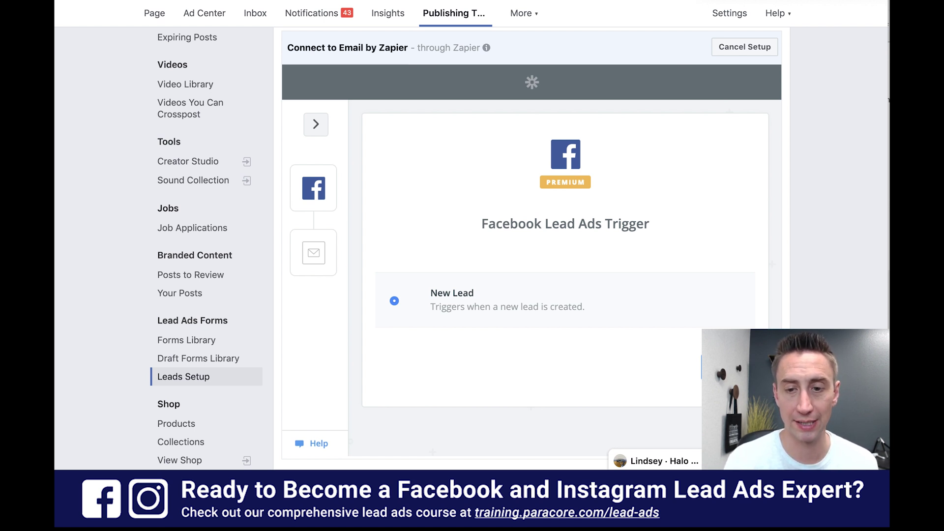
# - Continue from the New Lead trigger to choosing the Facebook account
pyautogui.click(728, 367)
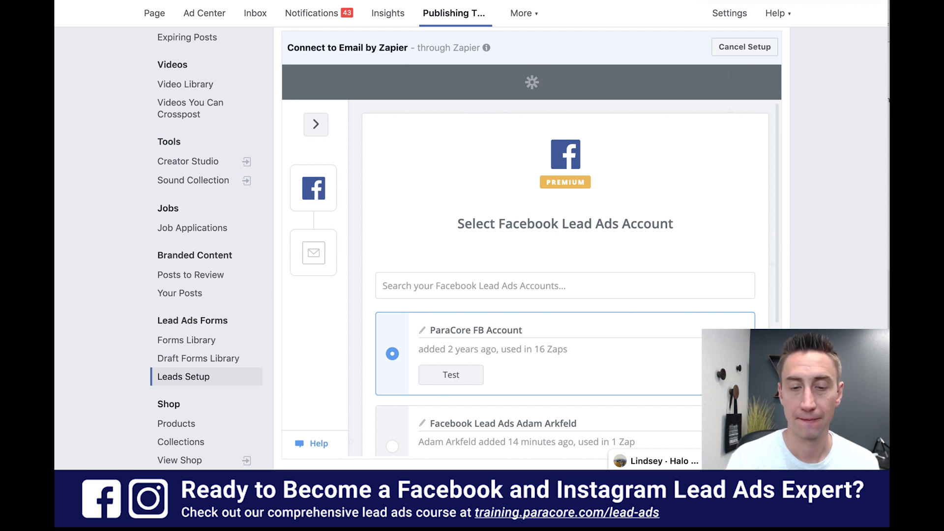
pyautogui.scroll(-3, 509, 218)
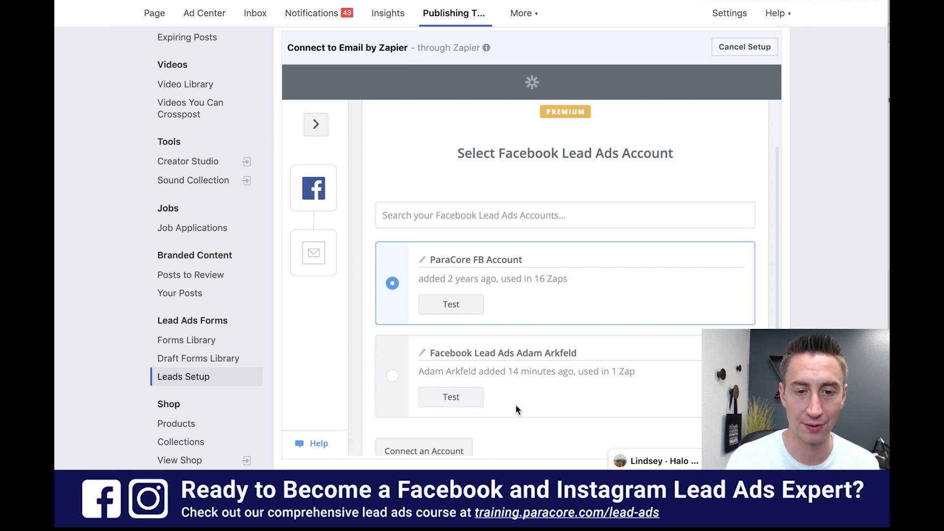
pyautogui.scroll(-1, 507, 312)
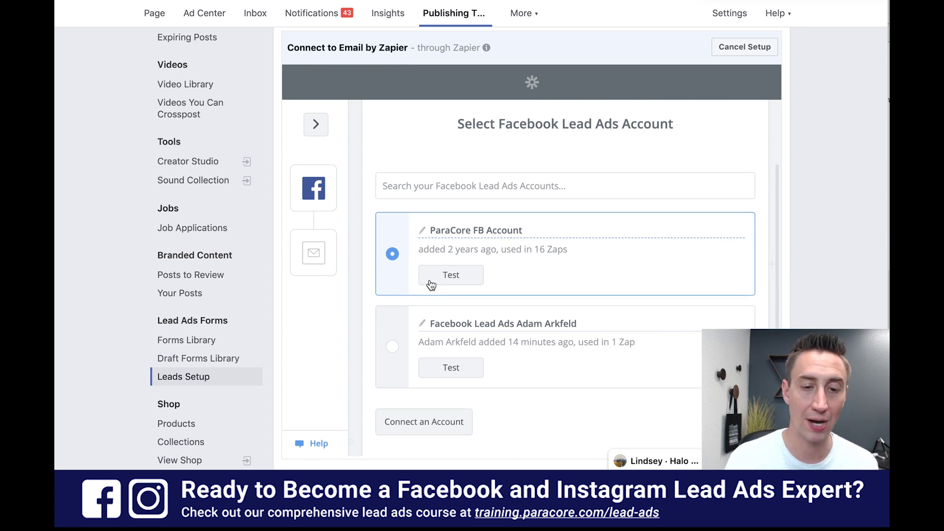
pyautogui.click(438, 431)
pyautogui.scroll(1, 802, 167)
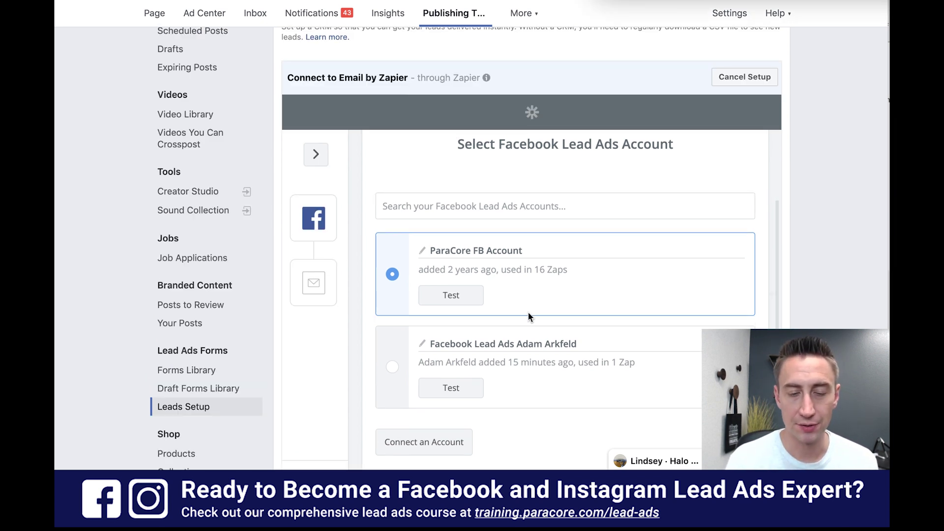
# - Test the ParaCore FB Account connection and save it as the lead source
pyautogui.click(464, 297)
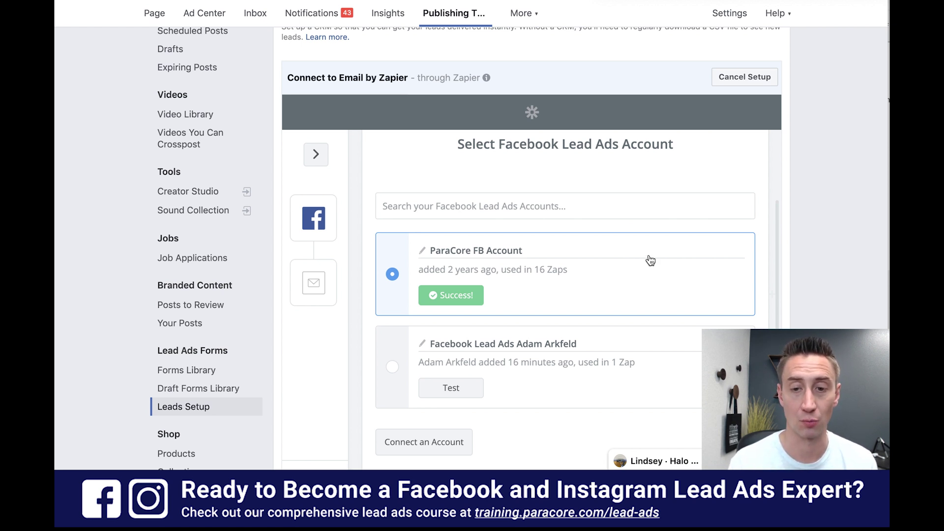
pyautogui.scroll(-2, 649, 259)
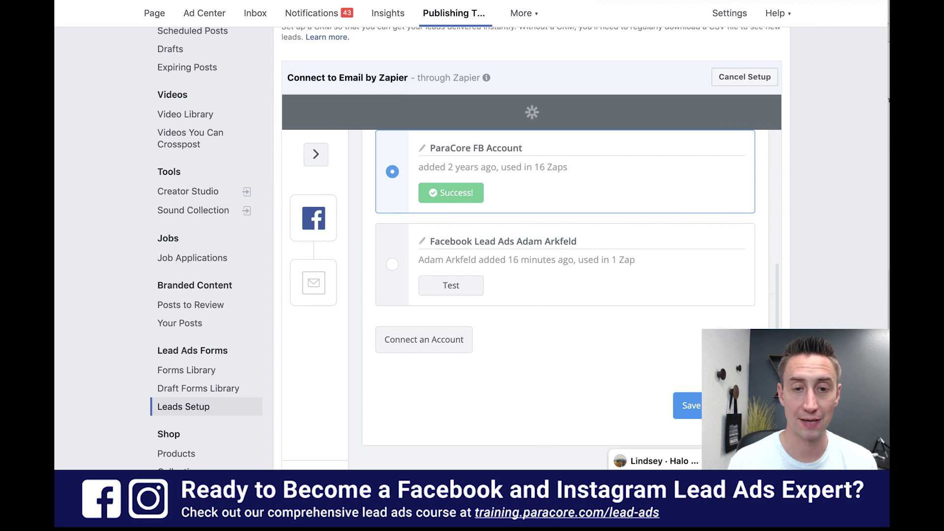
pyautogui.click(688, 405)
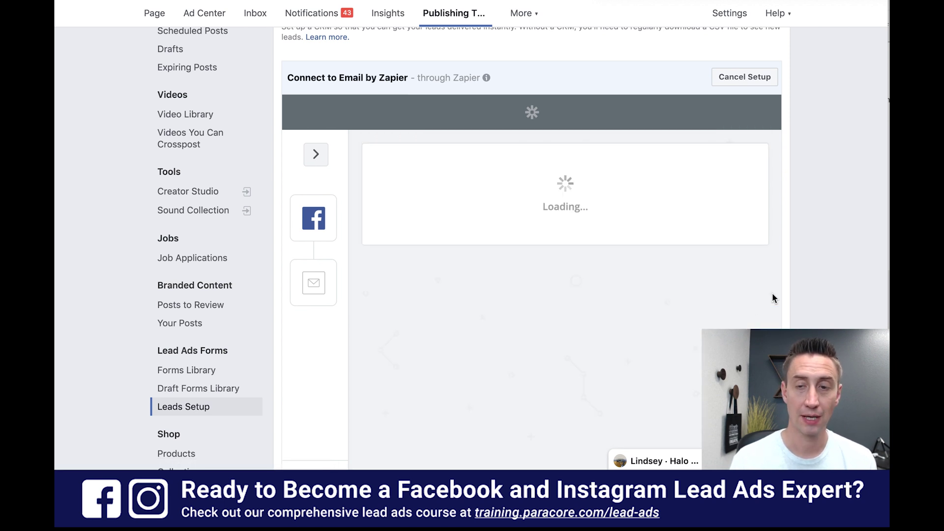
pyautogui.scroll(-2, 754, 241)
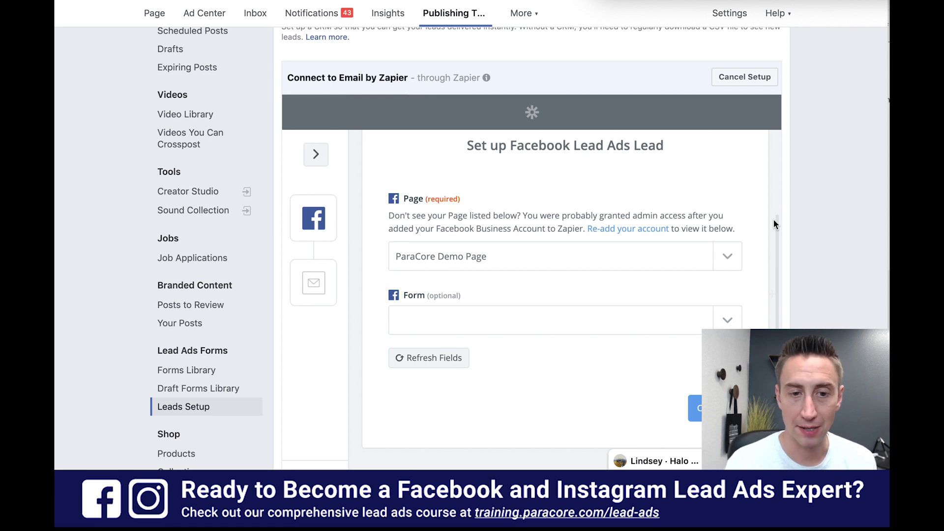
# - Pick the ParaCore Demo form, then clear the form choice and refresh the fields
pyautogui.click(728, 321)
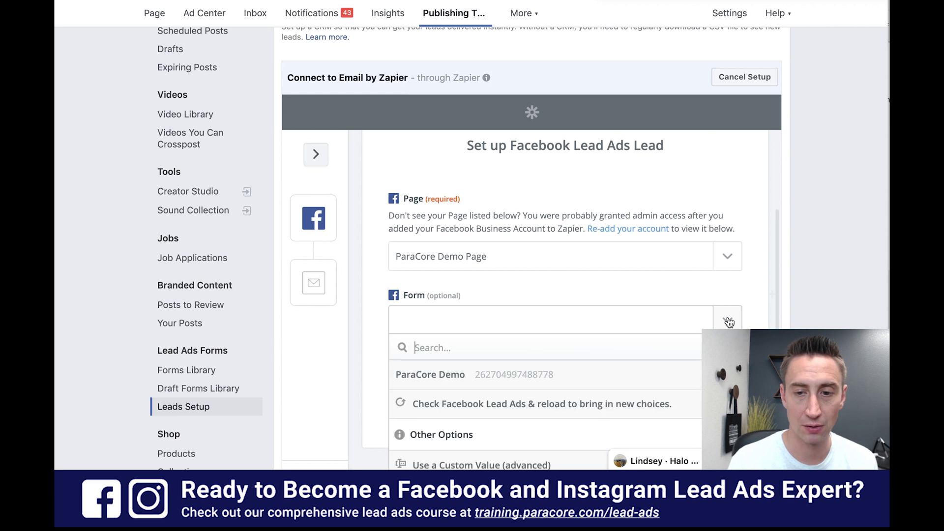
pyautogui.scroll(-1, 744, 269)
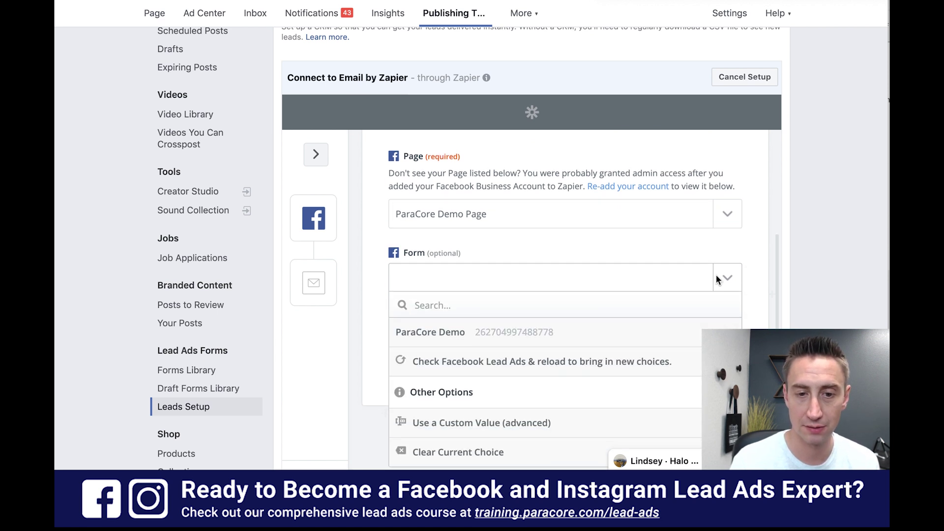
pyautogui.click(557, 333)
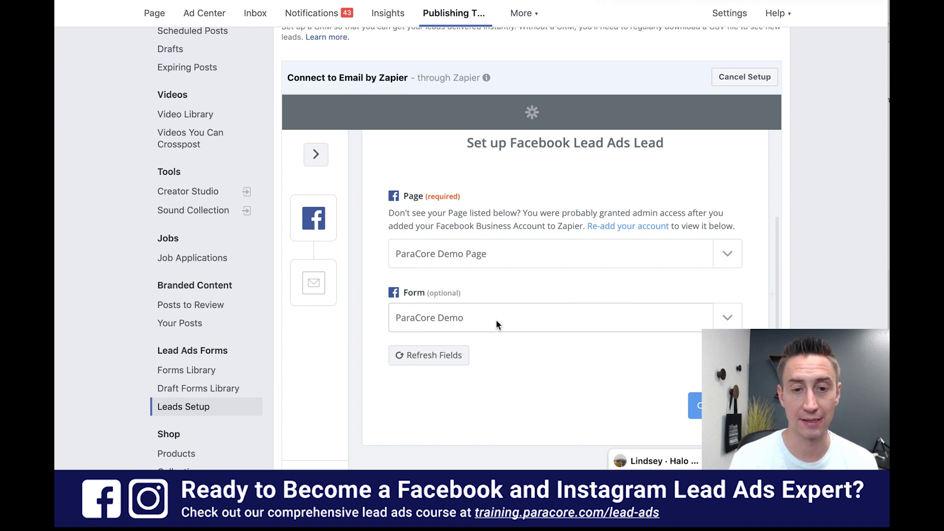
pyautogui.click(727, 317)
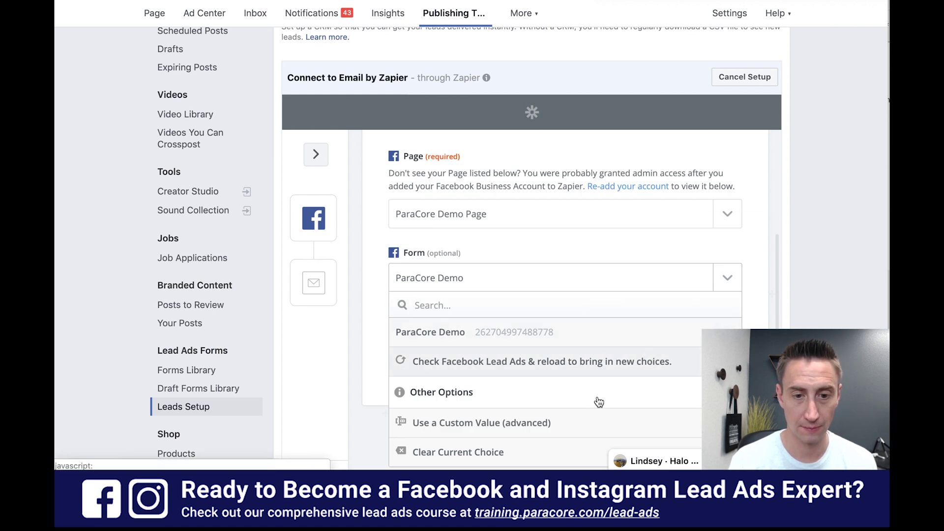
pyautogui.click(551, 453)
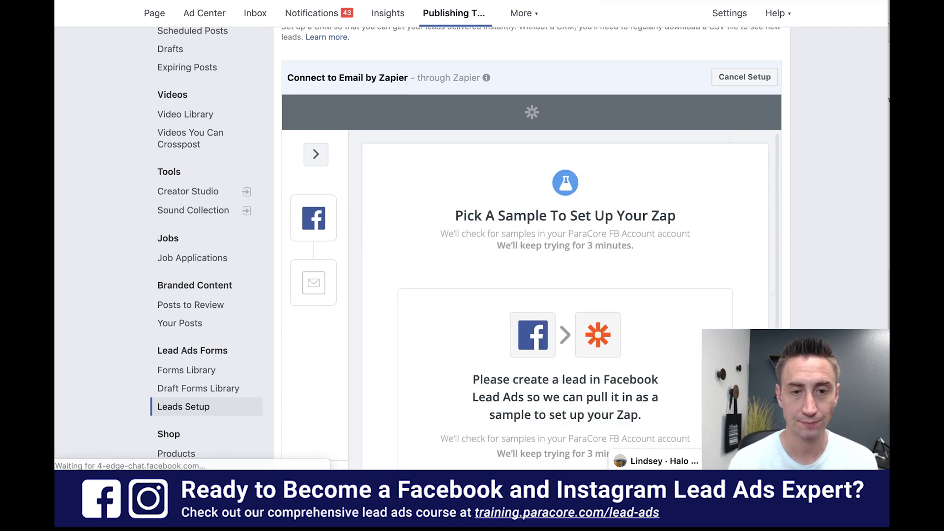
# - Pull in a sample lead from Facebook Lead Ads
pyautogui.scroll(-3, 706, 290)
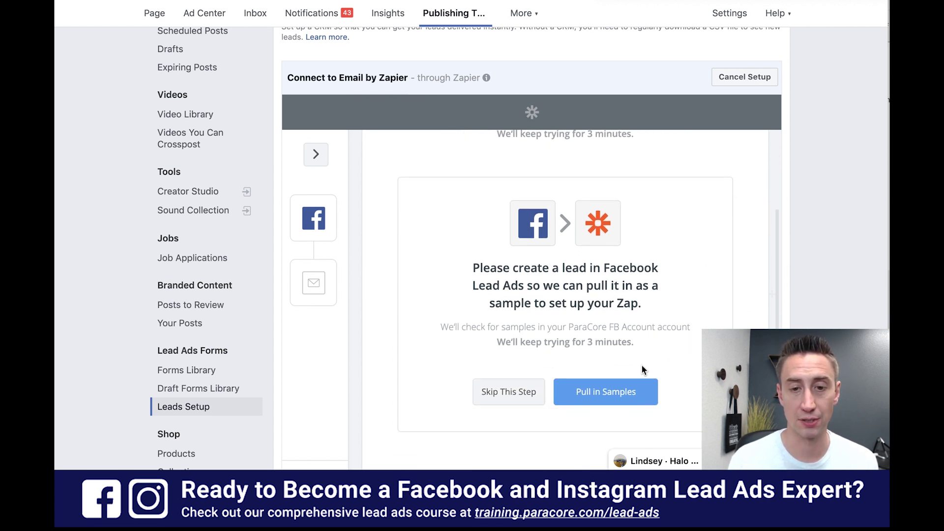
pyautogui.scroll(-1, 677, 341)
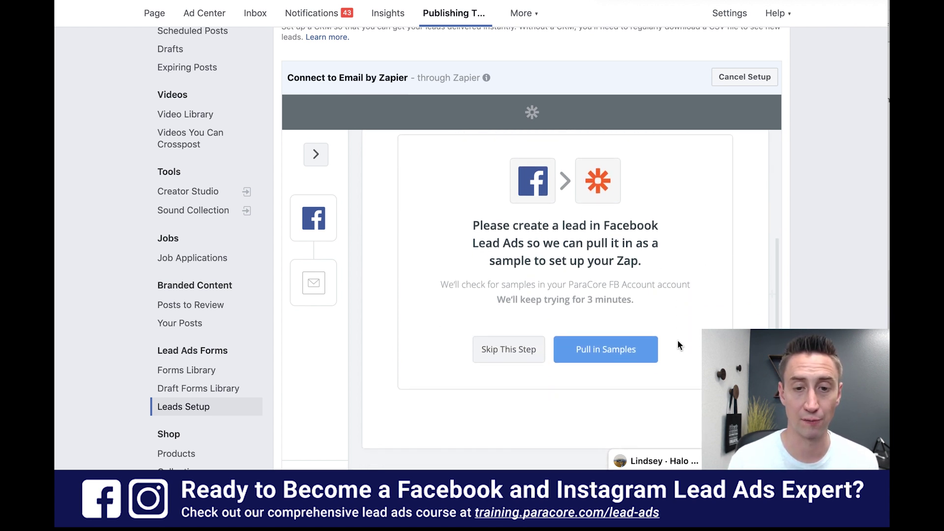
pyautogui.click(636, 347)
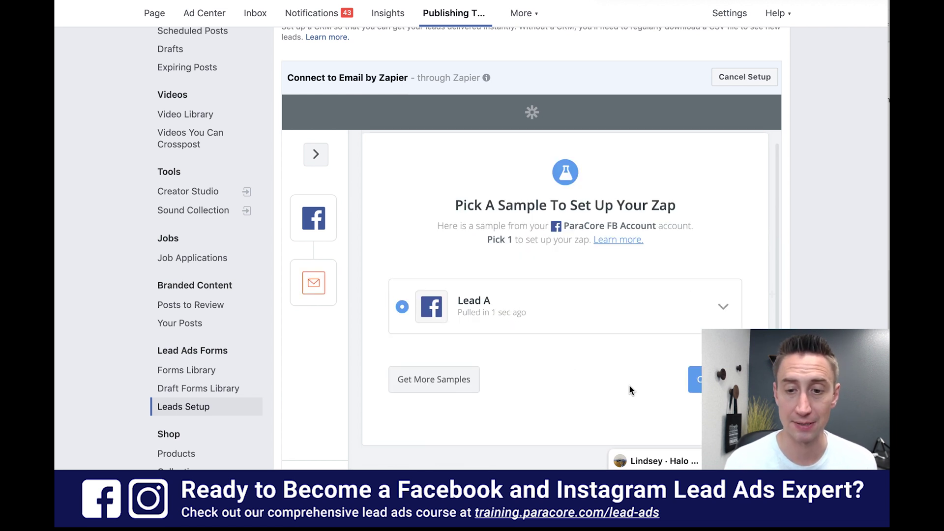
# - Accept Lead A as the sample and keep Send Outbound Email as the action
pyautogui.click(708, 379)
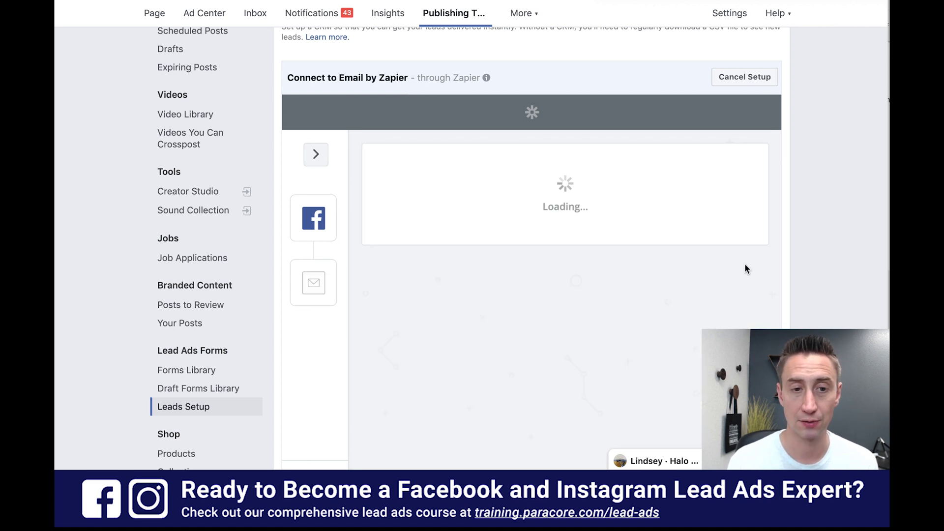
pyautogui.scroll(-1, 742, 193)
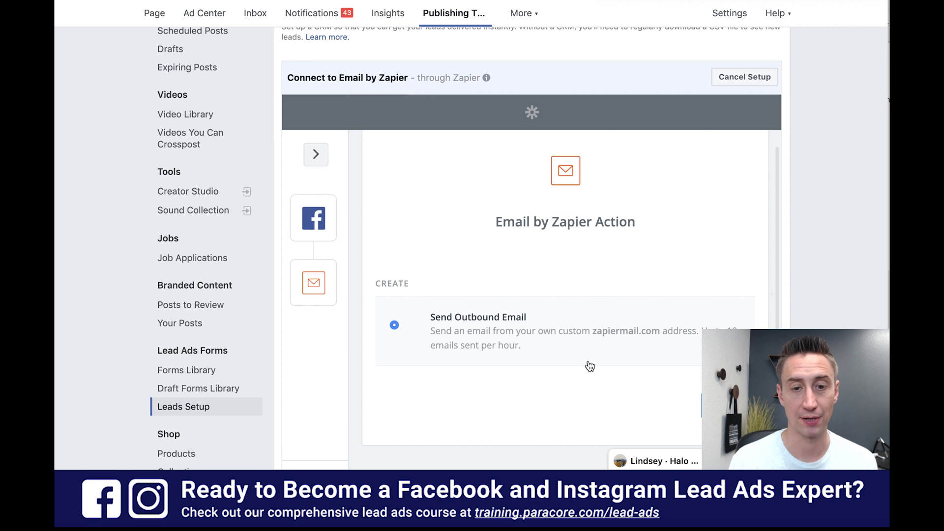
pyautogui.click(728, 405)
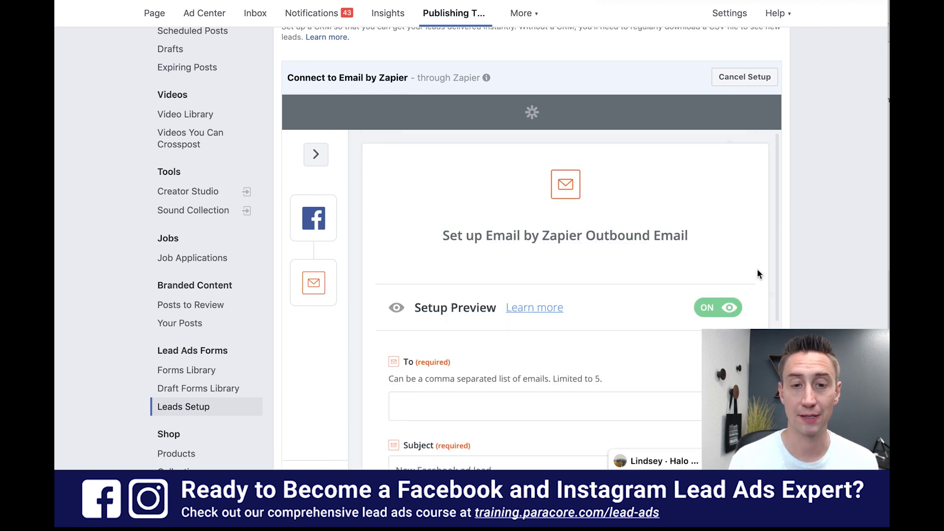
pyautogui.scroll(-2, 760, 261)
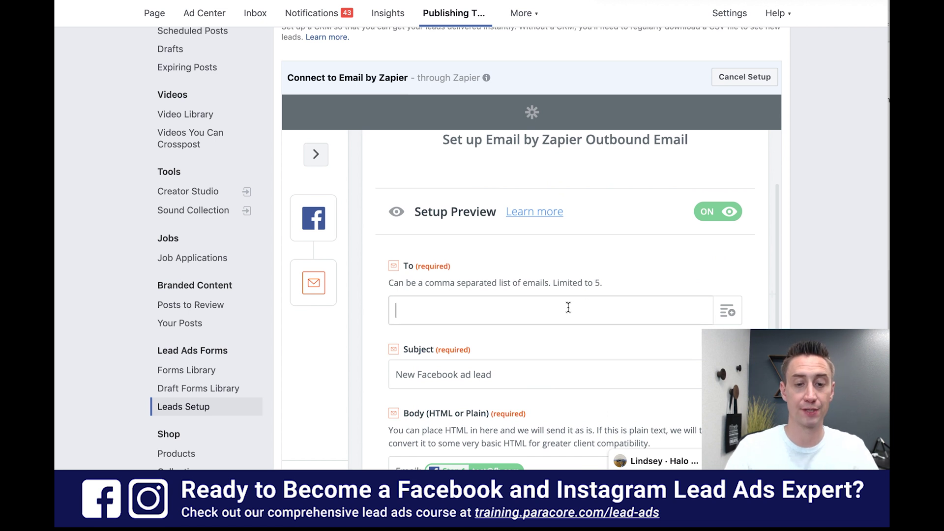
# - Enter two comma-separated recipient e-mail addresses in the To field
pyautogui.click(569, 308)
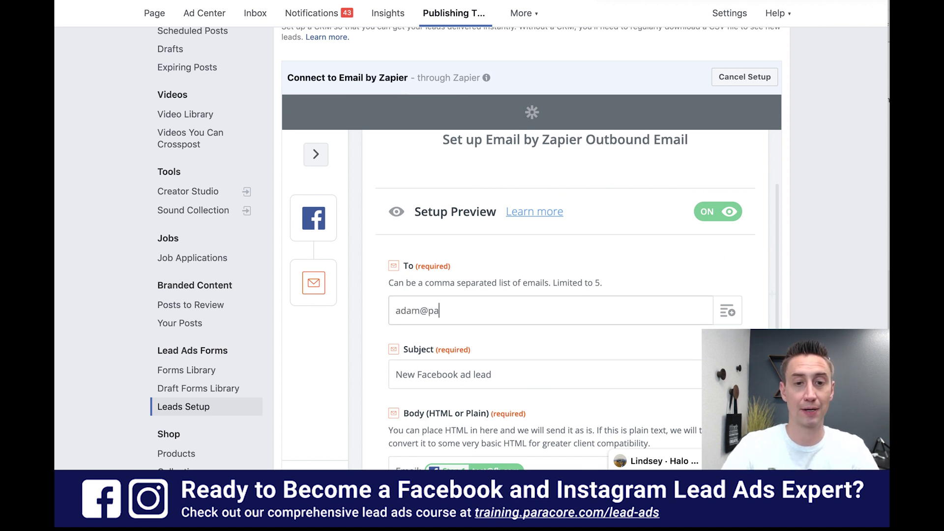
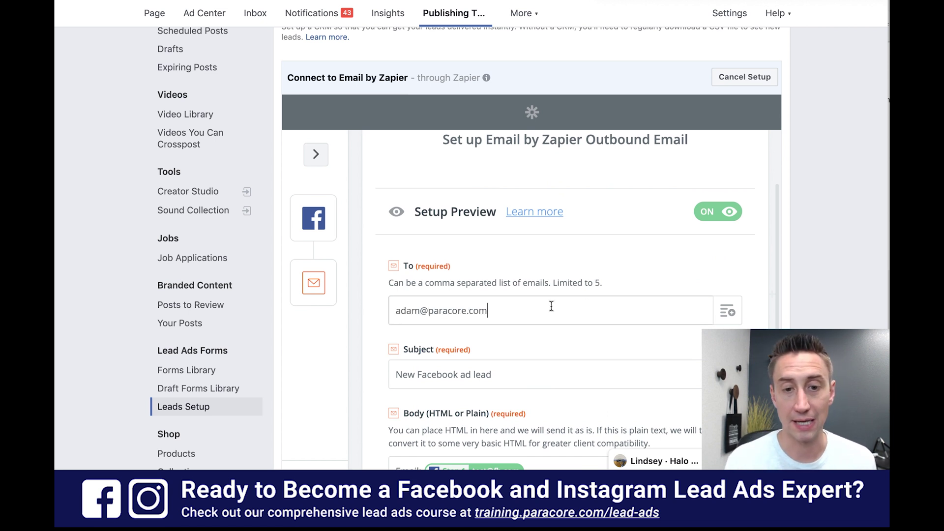
pyautogui.write(', ')
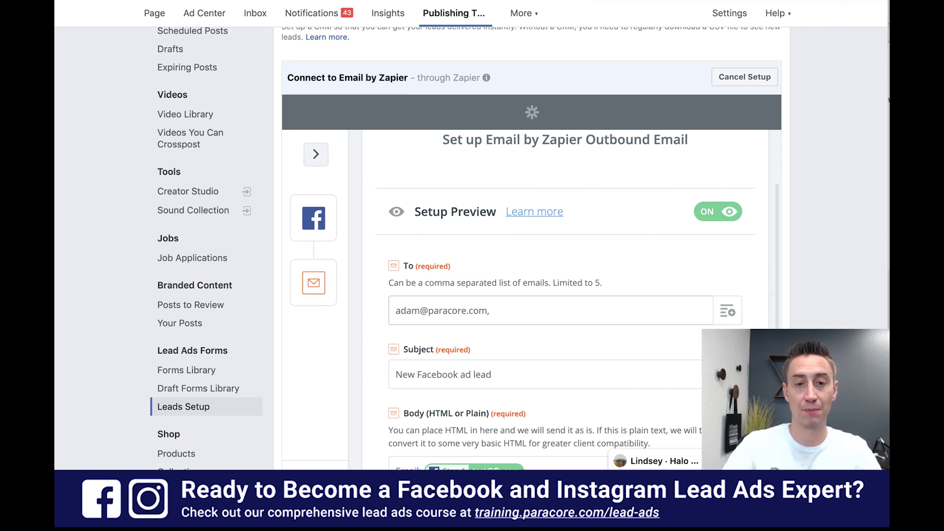
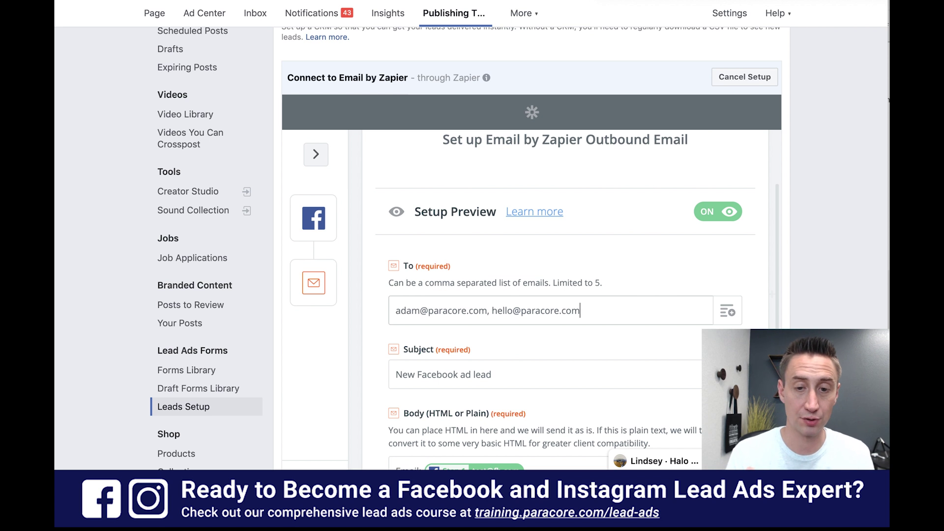
pyautogui.scroll(-3, 536, 338)
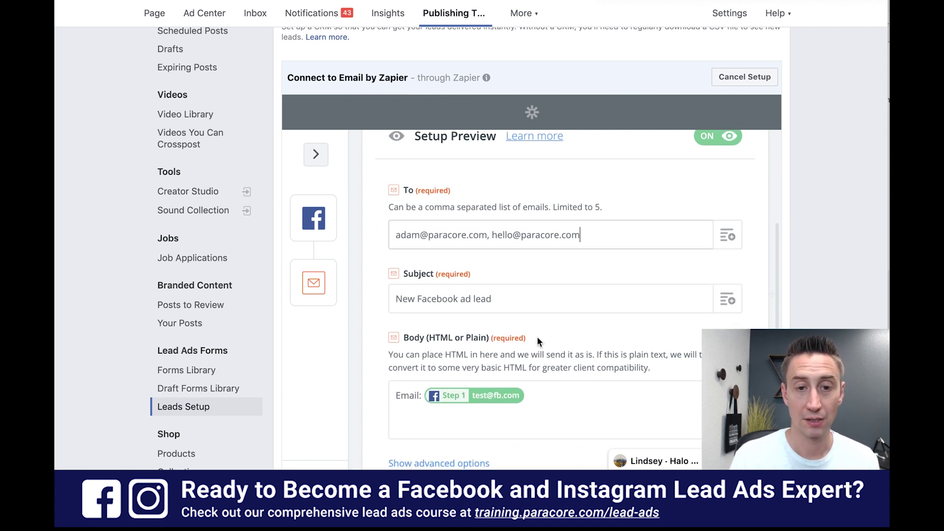
# - Set the email subject to 'Facebook Lead!'
pyautogui.click(520, 299)
pyautogui.tripleClick(519, 300)
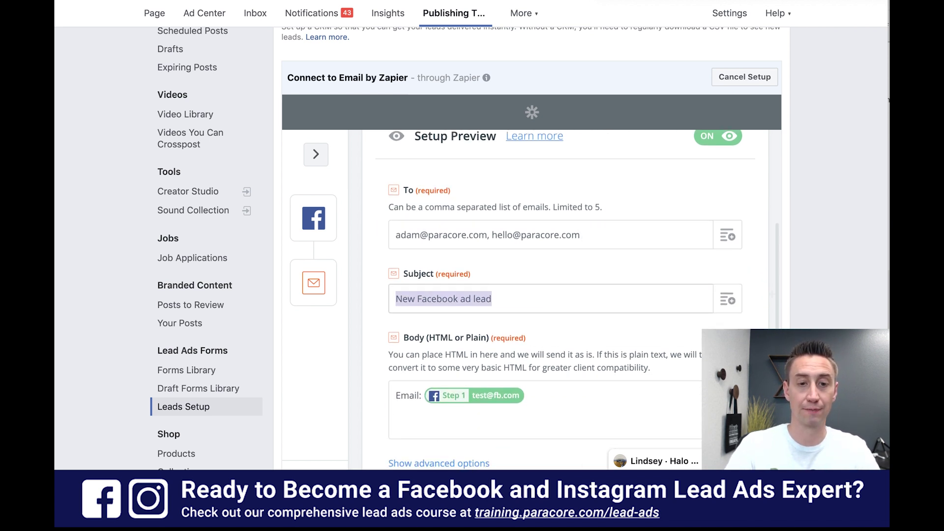
pyautogui.write('Facebook Lead!')
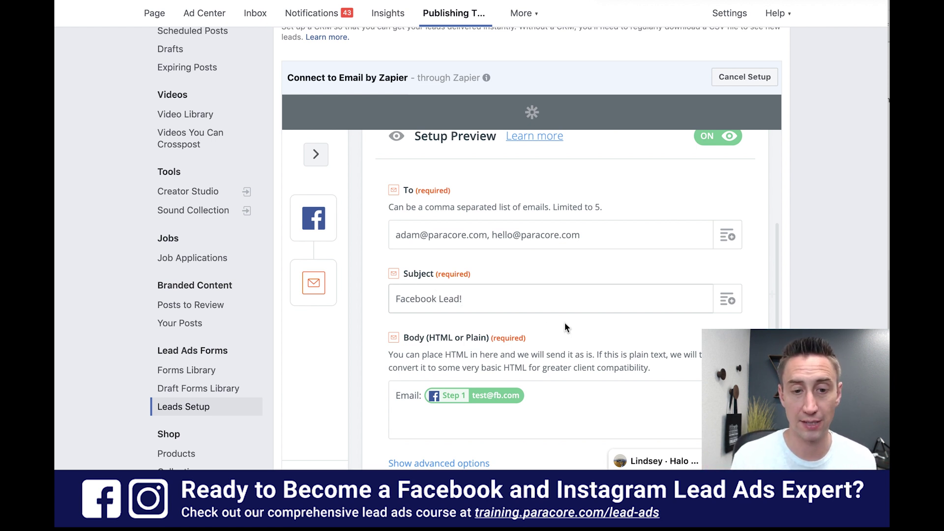
pyautogui.scroll(-2, 564, 323)
# - Add a 'Phone:' line after the Email field, followed by the lead's Full Name field
pyautogui.click(545, 332)
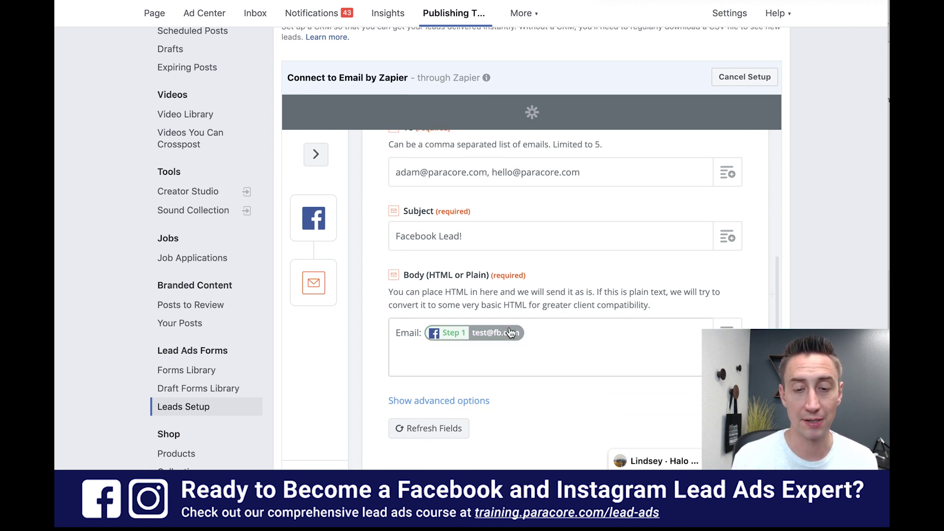
pyautogui.press('Return')
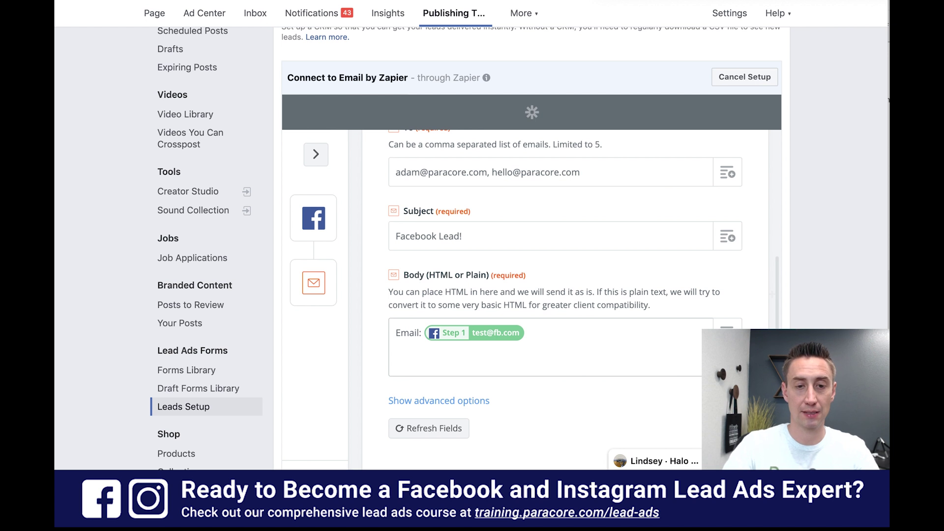
pyautogui.write('Phone:')
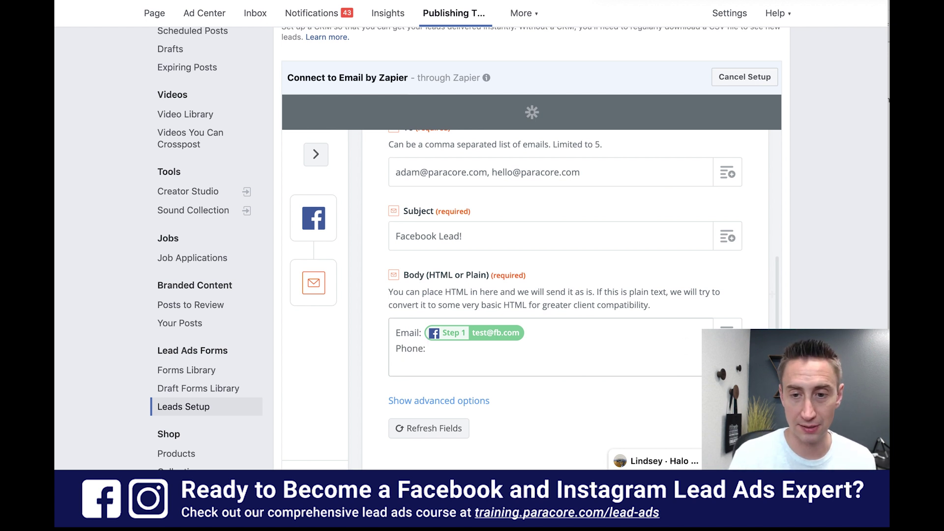
pyautogui.click(726, 327)
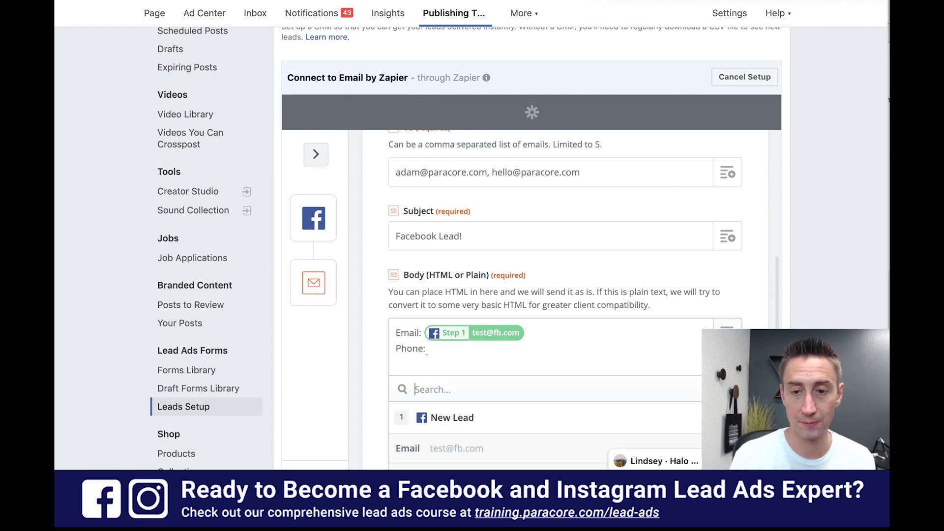
pyautogui.scroll(-3, 757, 278)
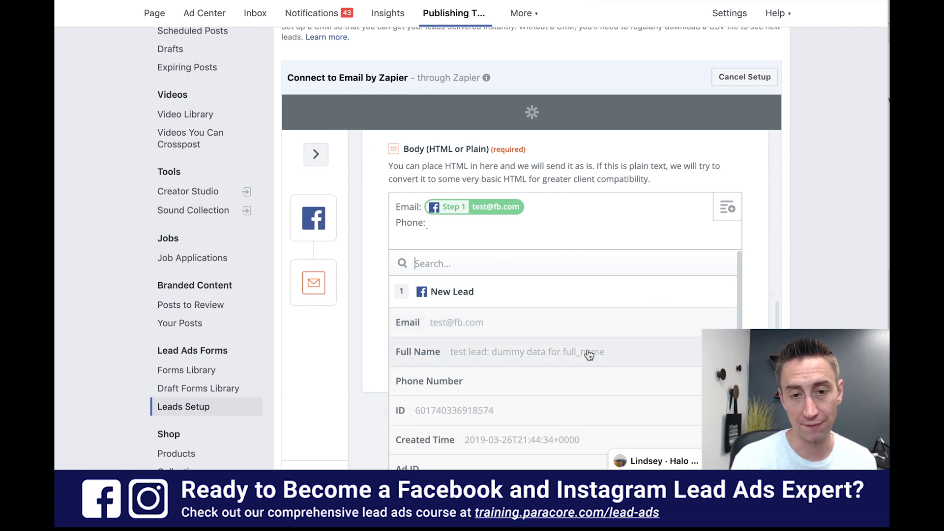
pyautogui.click(588, 353)
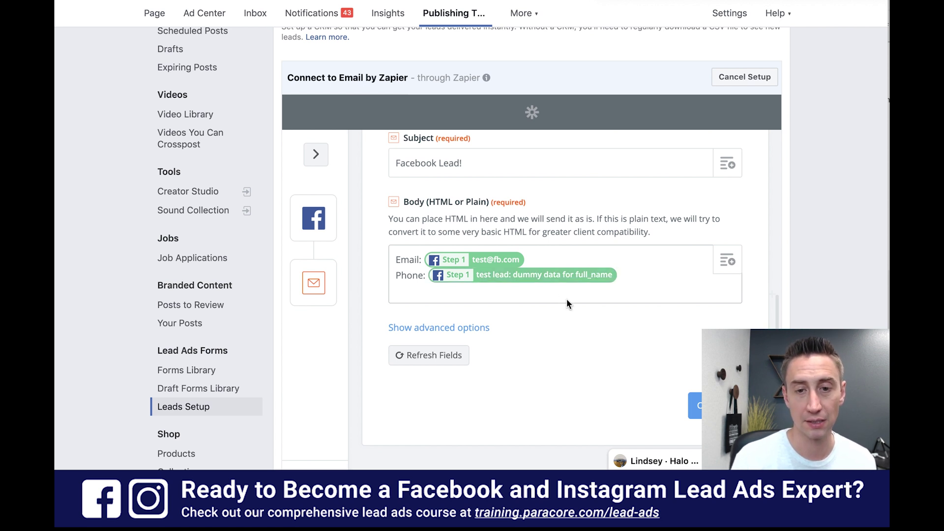
# - Relabel that line 'Name:' and change the subject's '!' to a colon
pyautogui.doubleClick(410, 275)
pyautogui.write('Name')
pyautogui.scroll(2, 464, 250)
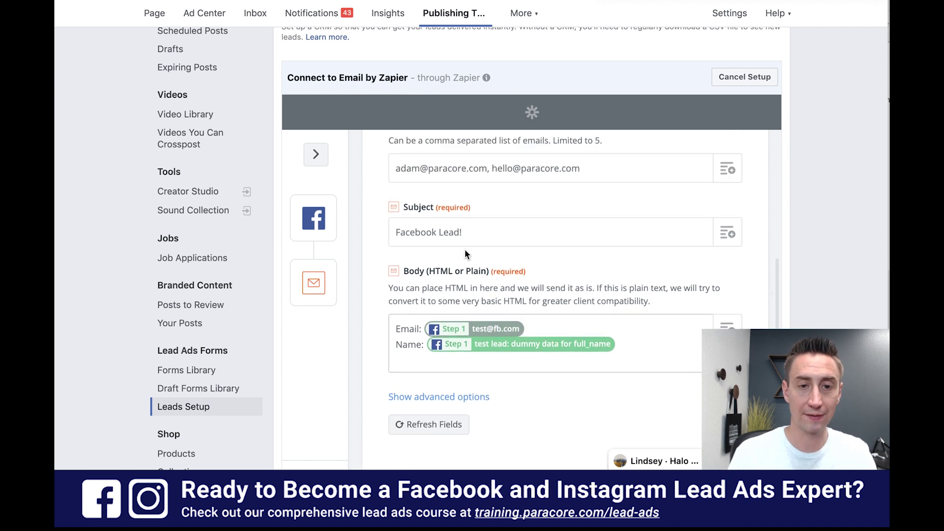
pyautogui.click(476, 232)
pyautogui.press('BackSpace')
pyautogui.write(':')
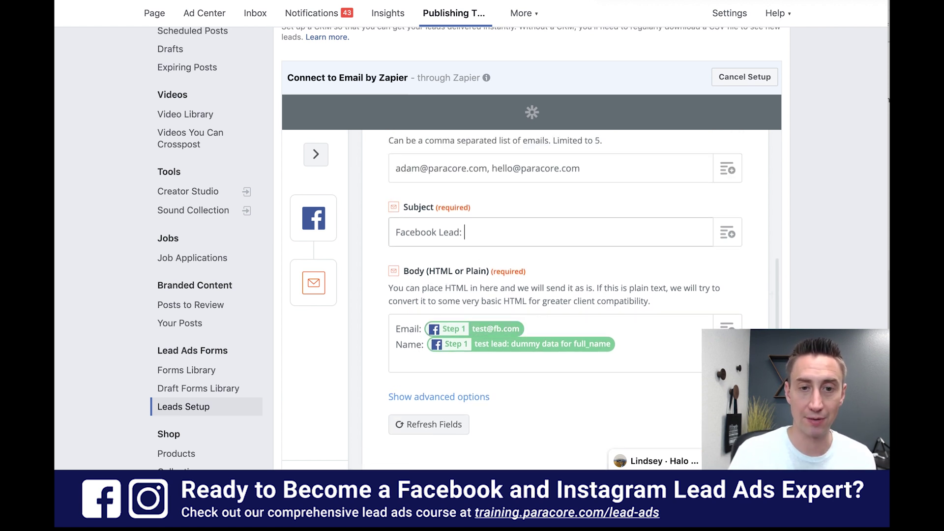
# - Insert the lead's Full Name field after 'Facebook Lead:' in the email subject
pyautogui.click(728, 234)
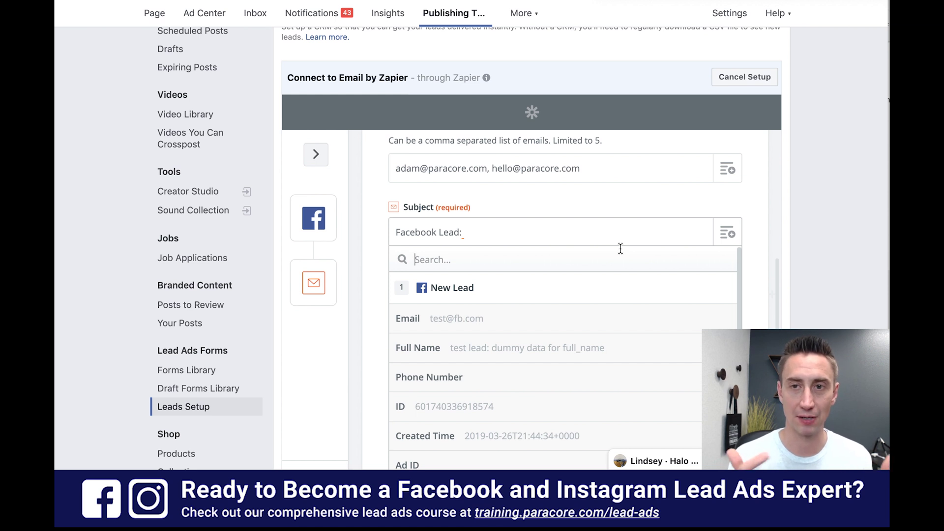
pyautogui.scroll(-1, 624, 318)
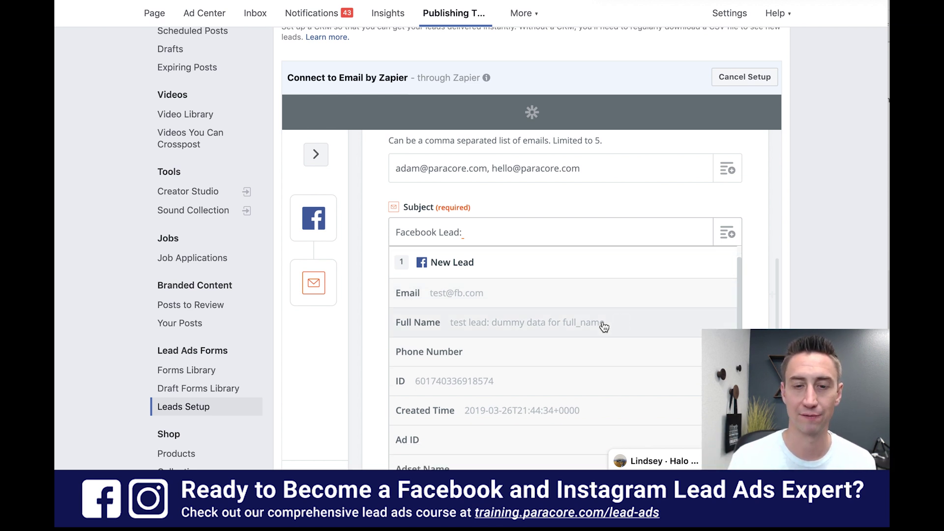
pyautogui.click(604, 327)
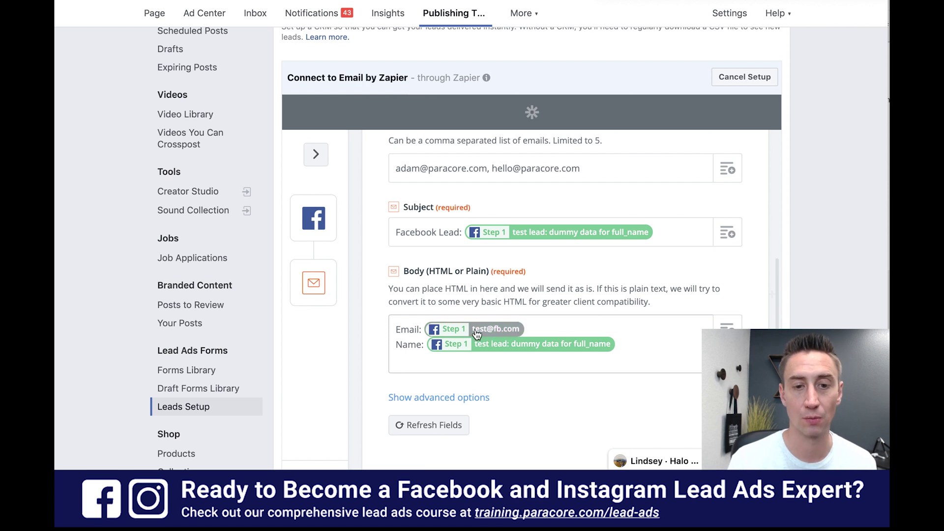
pyautogui.scroll(-1, 636, 343)
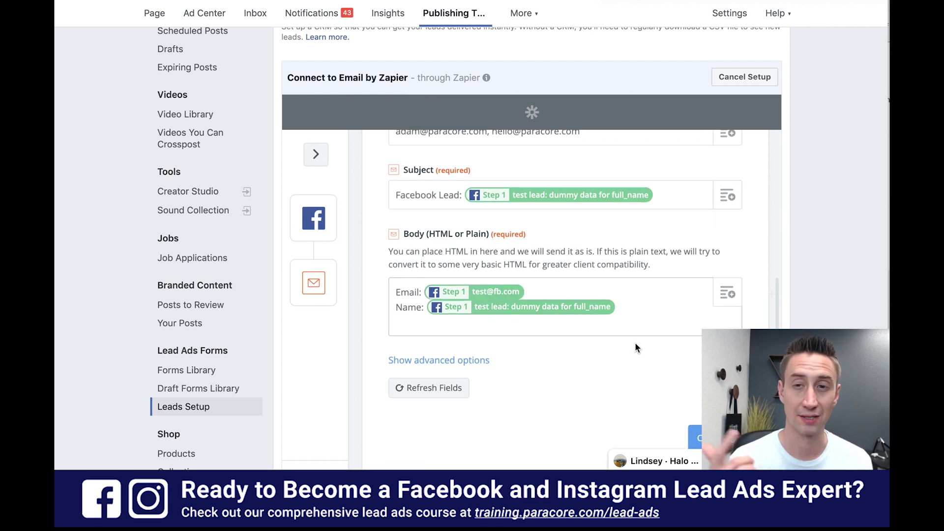
# - Expand the Outbound Email's advanced options
pyautogui.click(486, 361)
pyautogui.scroll(-2, 587, 363)
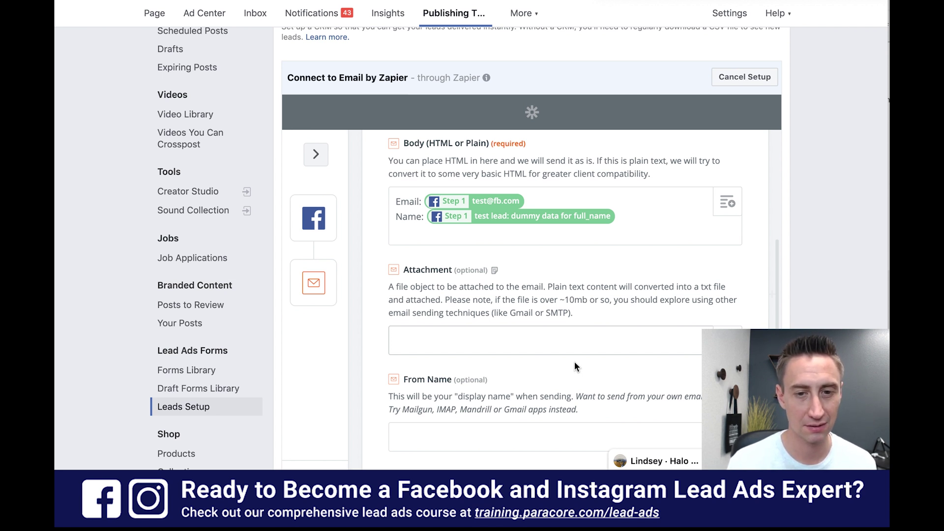
pyautogui.scroll(-1, 571, 339)
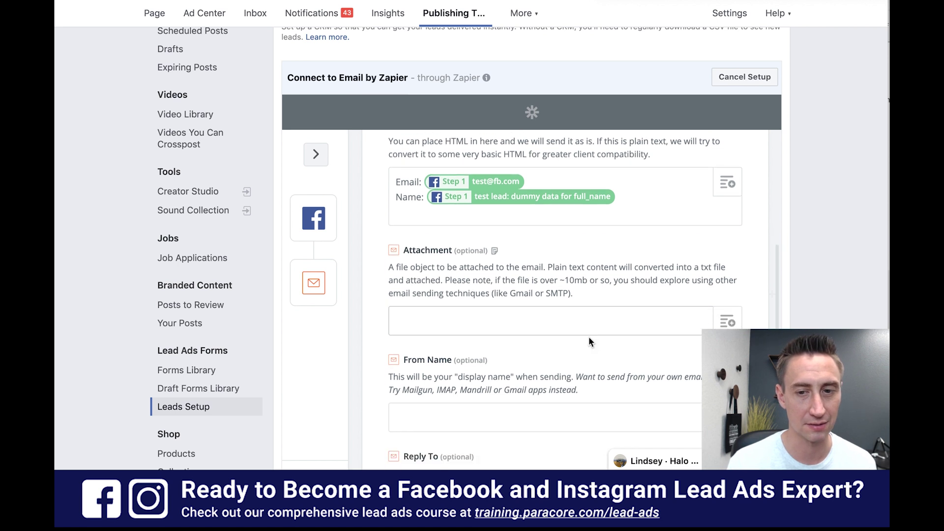
# - Browse the lead fields offered in the Attachment field's data picker
pyautogui.click(727, 322)
pyautogui.scroll(-6, 730, 300)
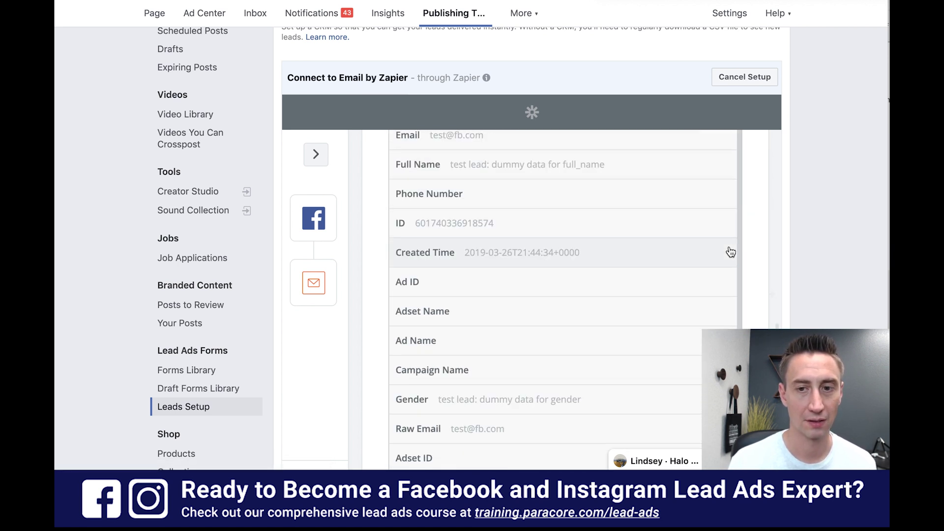
pyautogui.scroll(5, 753, 252)
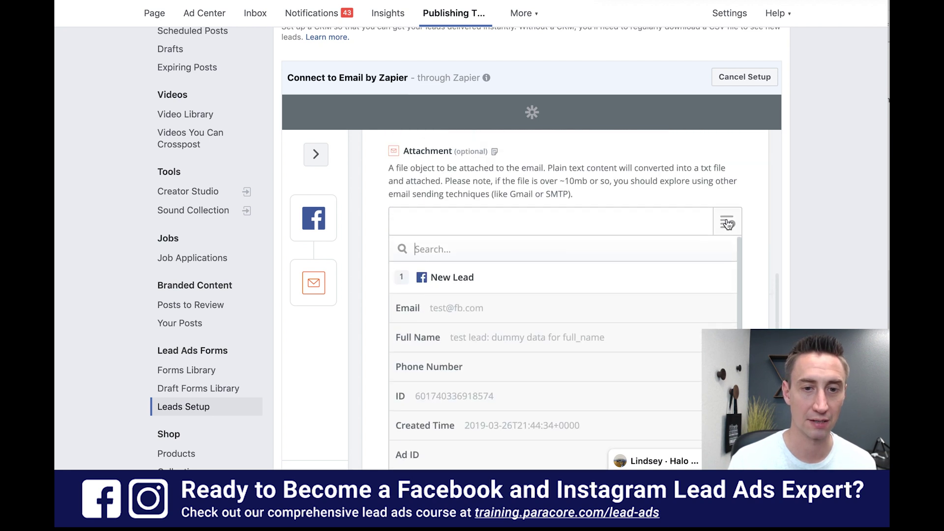
pyautogui.scroll(-5, 746, 258)
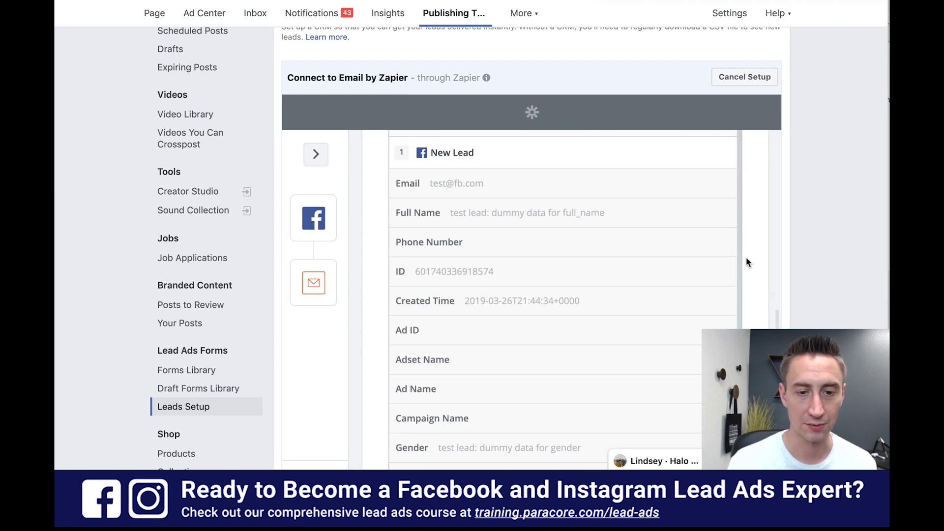
pyautogui.scroll(-5, 745, 261)
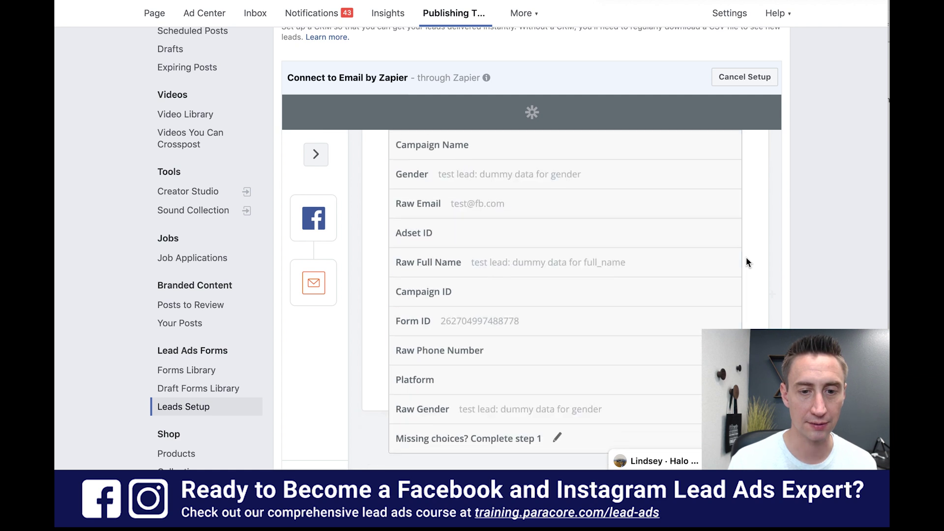
pyautogui.scroll(3, 745, 260)
pyautogui.scroll(2, 745, 260)
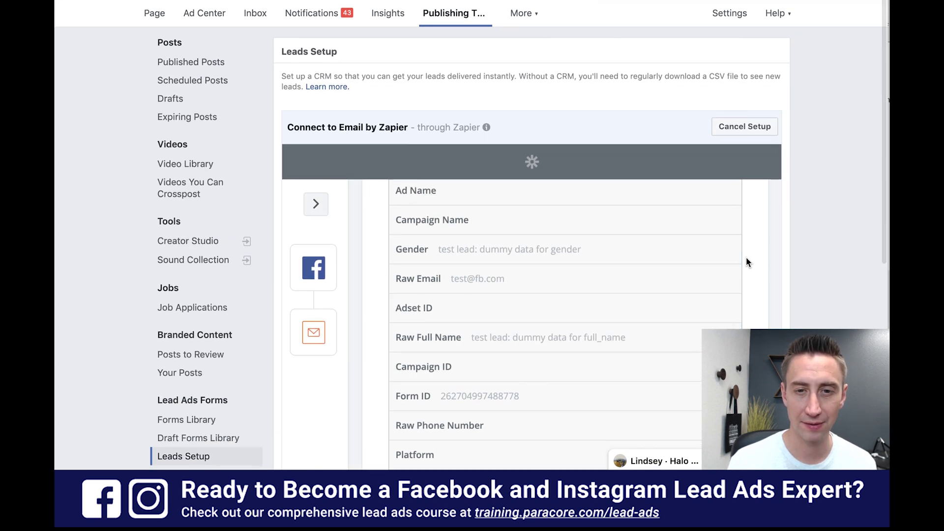
pyautogui.scroll(6, 747, 287)
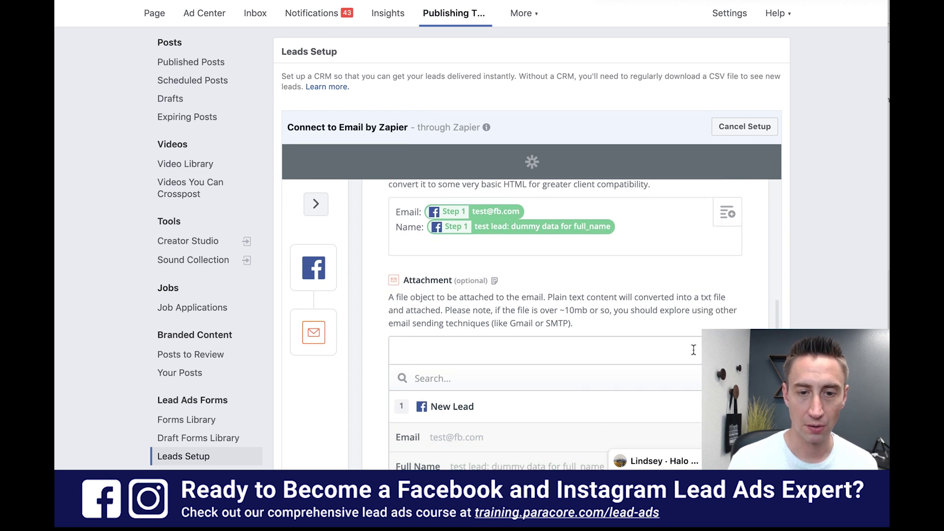
# - Close the Attachment picker and set the From Name to 'Facebook Leads'
pyautogui.click(693, 349)
pyautogui.scroll(-3, 654, 381)
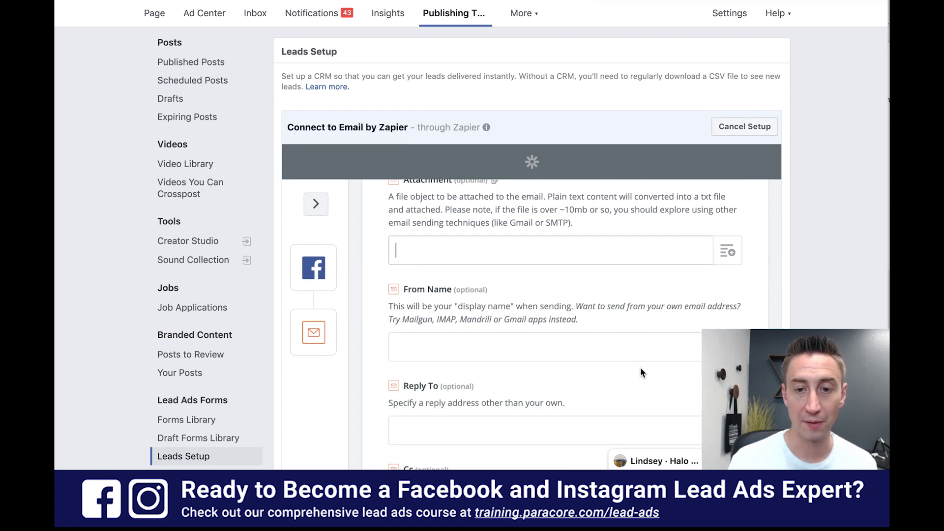
pyautogui.click(621, 343)
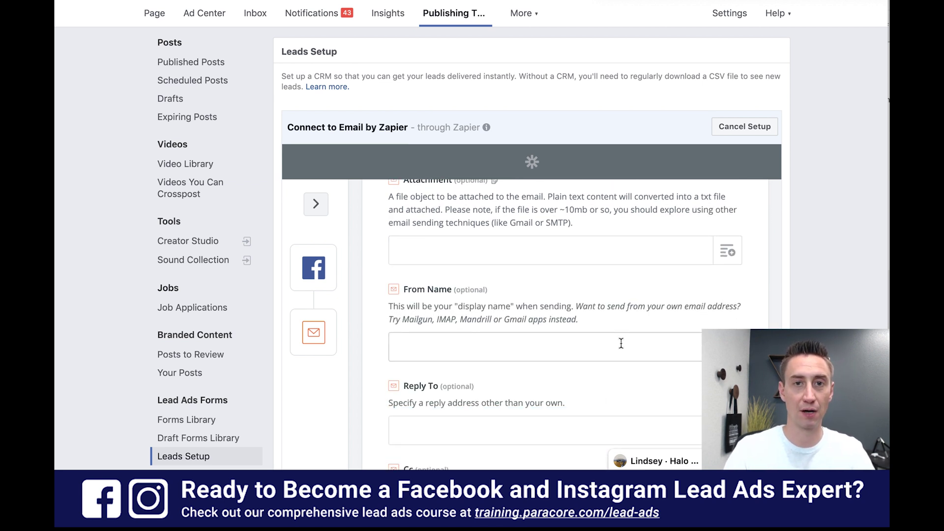
pyautogui.write('ParaCo')
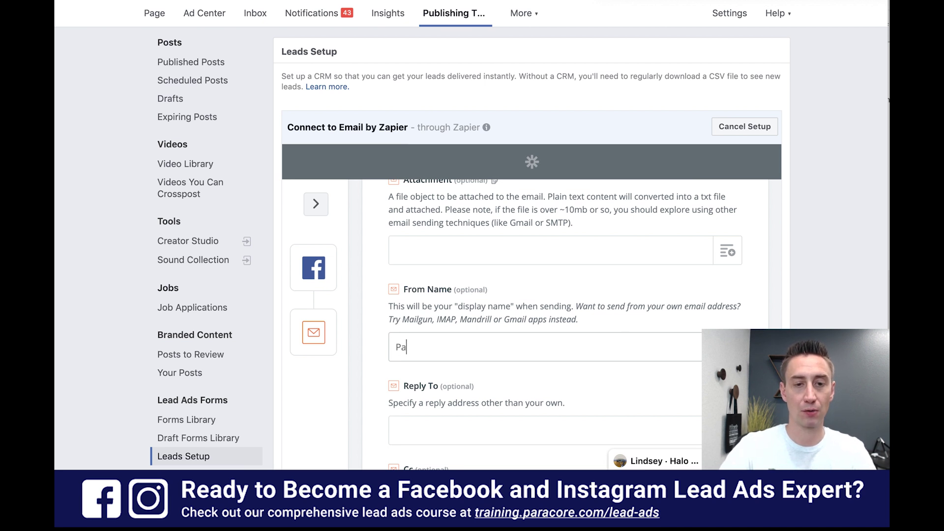
pyautogui.press('BackSpace')
pyautogui.press('BackSpace')
pyautogui.press('BackSpace')
pyautogui.press('BackSpace')
pyautogui.press('BackSpace')
pyautogui.press('BackSpace')
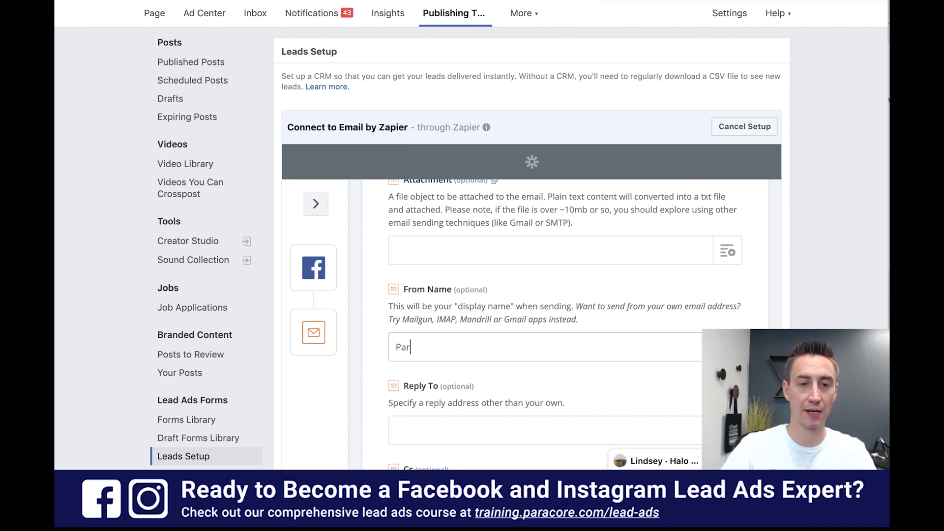
pyautogui.write('Facebook Leads')
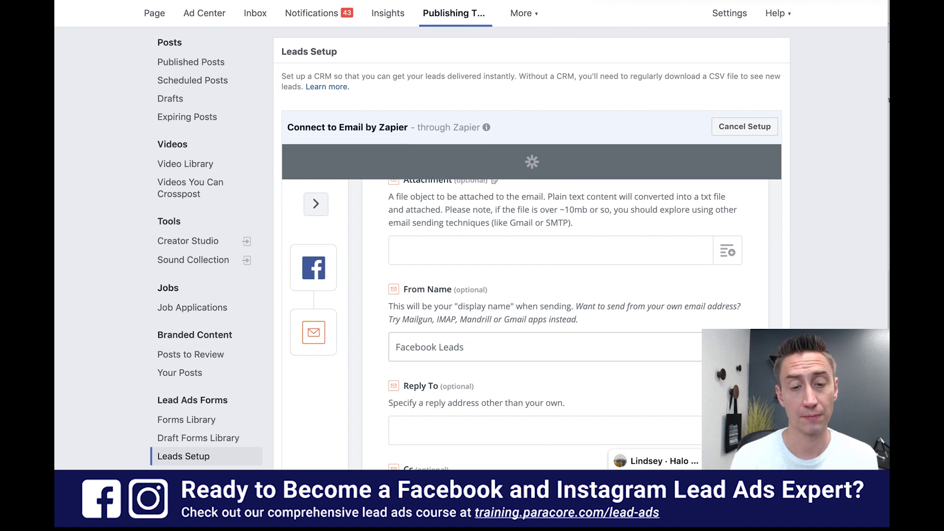
pyautogui.press('super+a')
pyautogui.write('ParaCore')
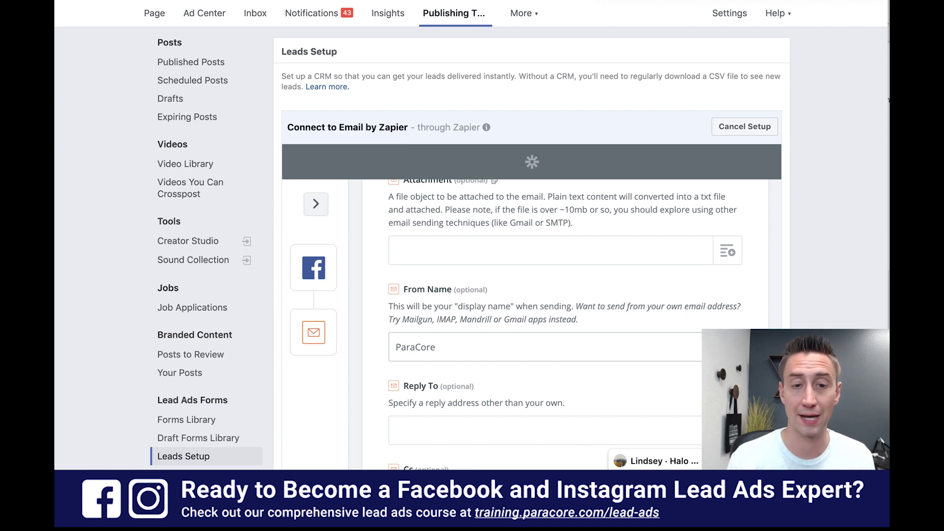
pyautogui.hotkey('ctrl', 'a')
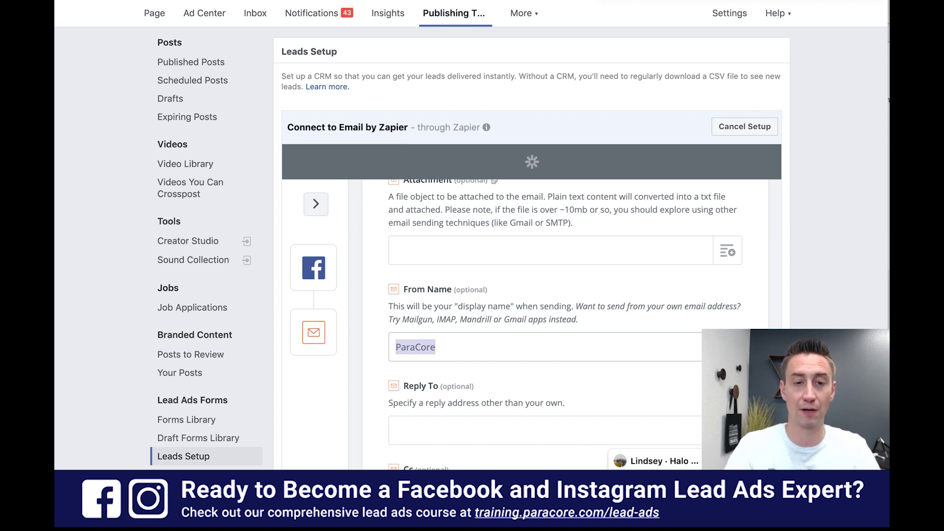
pyautogui.write('Facebook Leads')
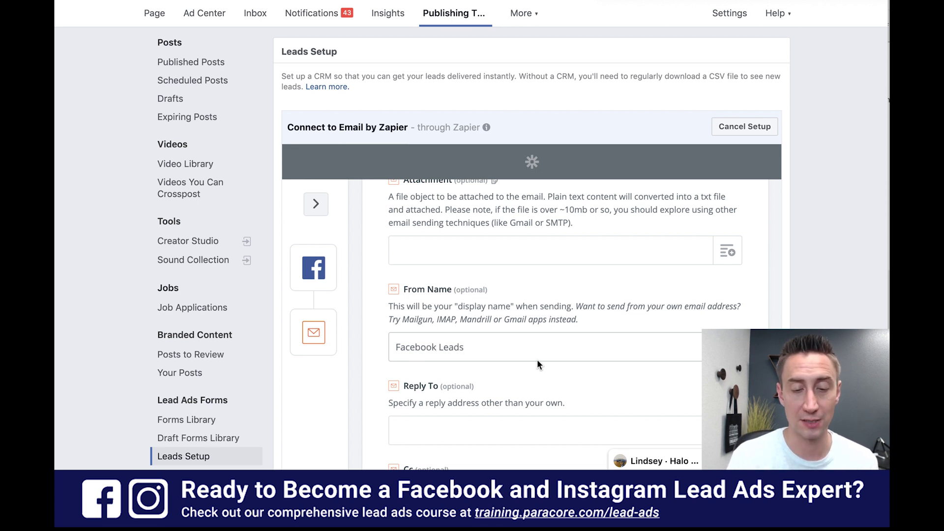
# - Leave the Reply To address blank
pyautogui.scroll(-2, 541, 366)
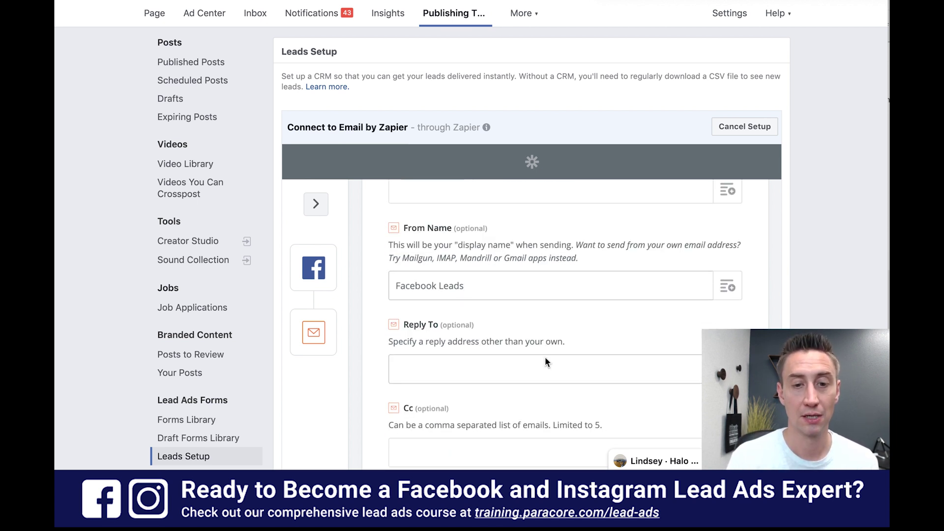
pyautogui.click(539, 369)
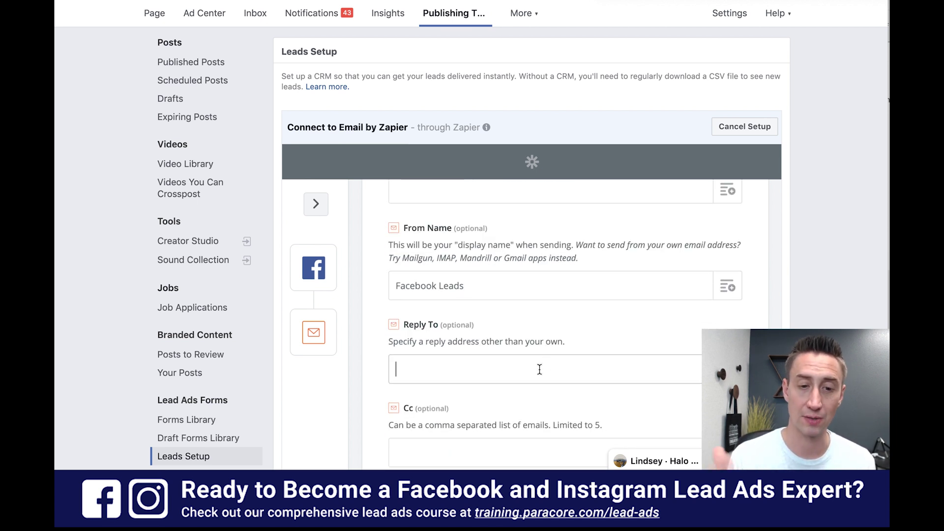
pyautogui.scroll(-3, 539, 368)
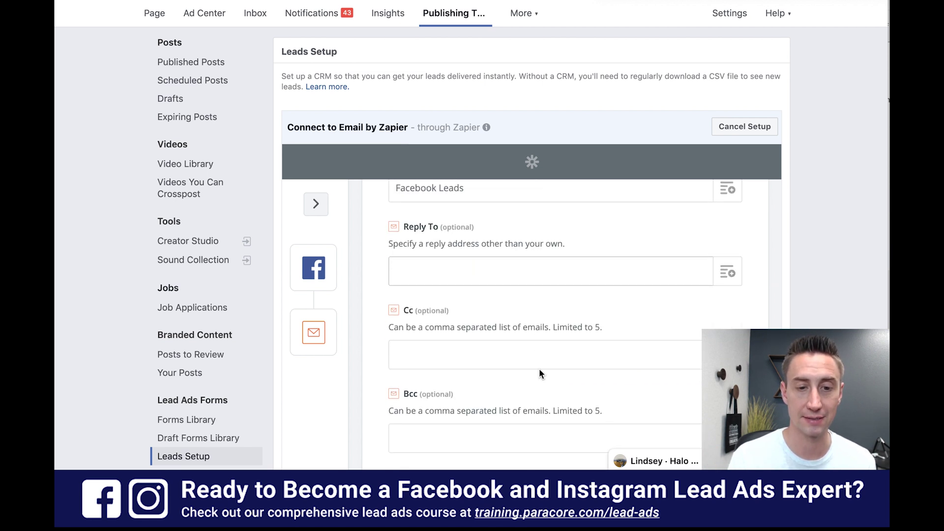